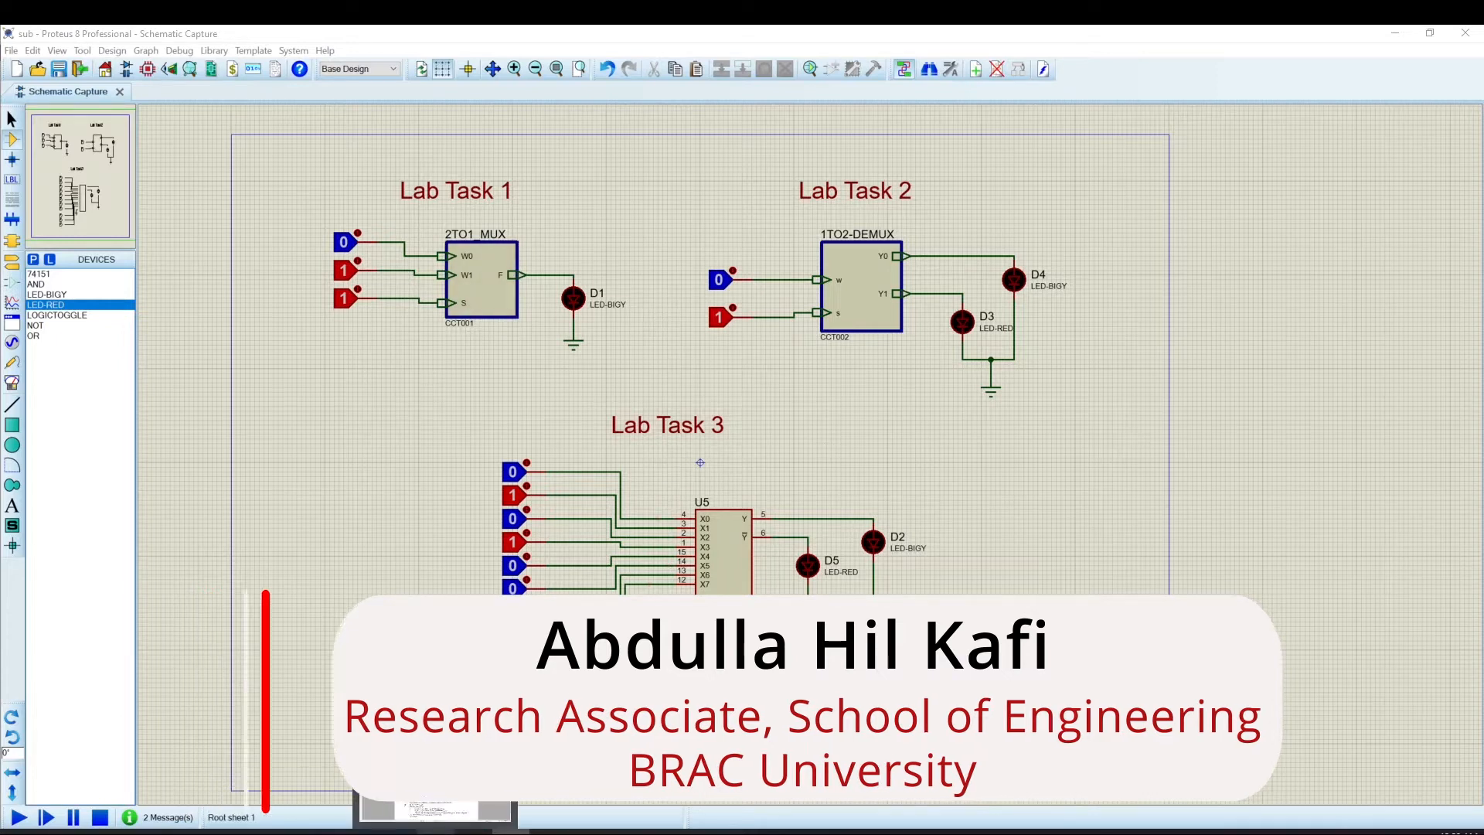
Check the lab work tasks in the EEE302_EXPT3 PDF and return to the schematic.
left_click(473, 831)
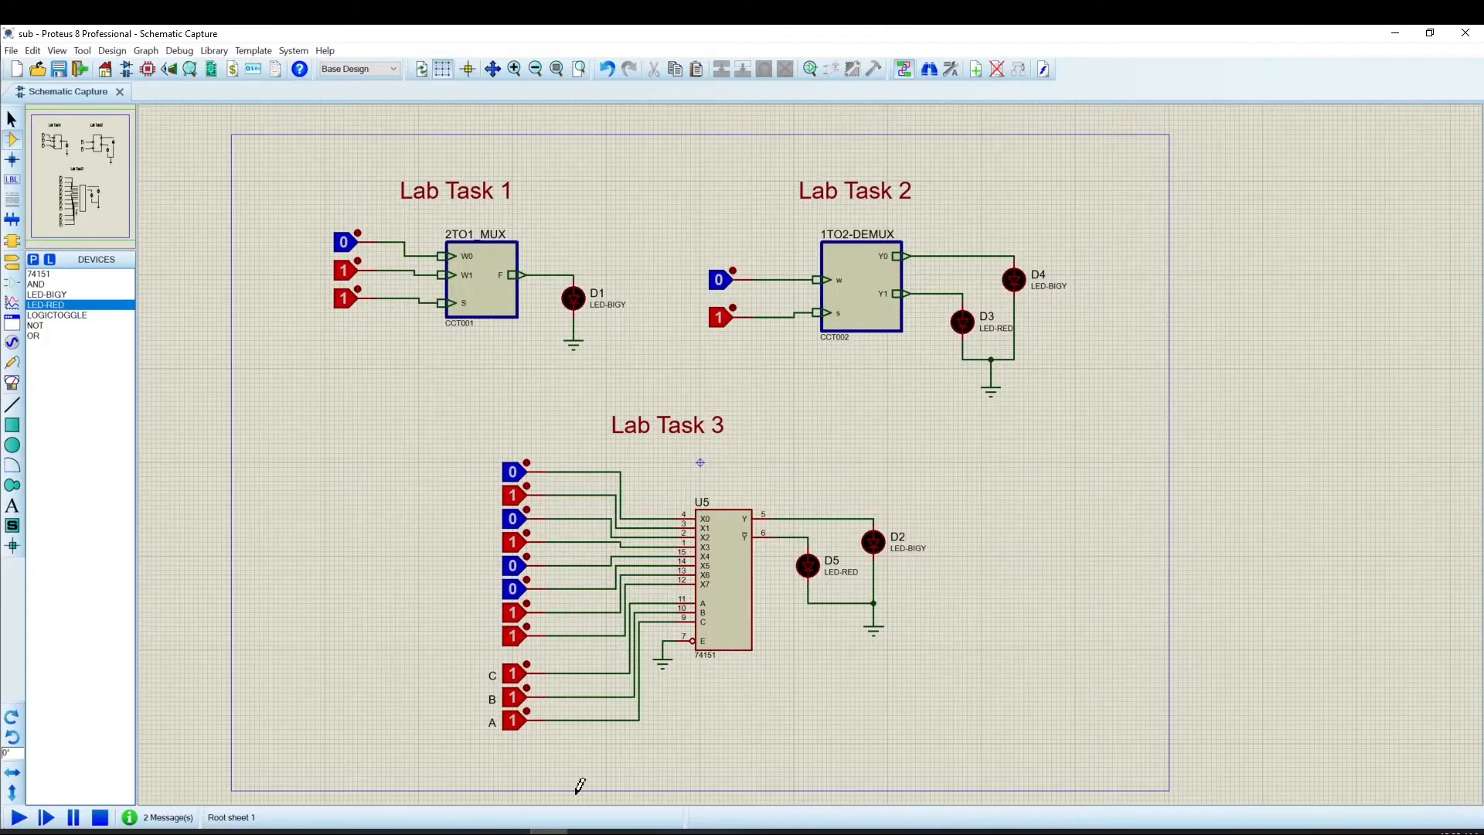
mouse_move(550, 830)
left_click(562, 764)
Set the 1TO2-DEMUX select (s) logic toggle in Lab Task 2 to 0.
scroll(401, 331, "up", 2)
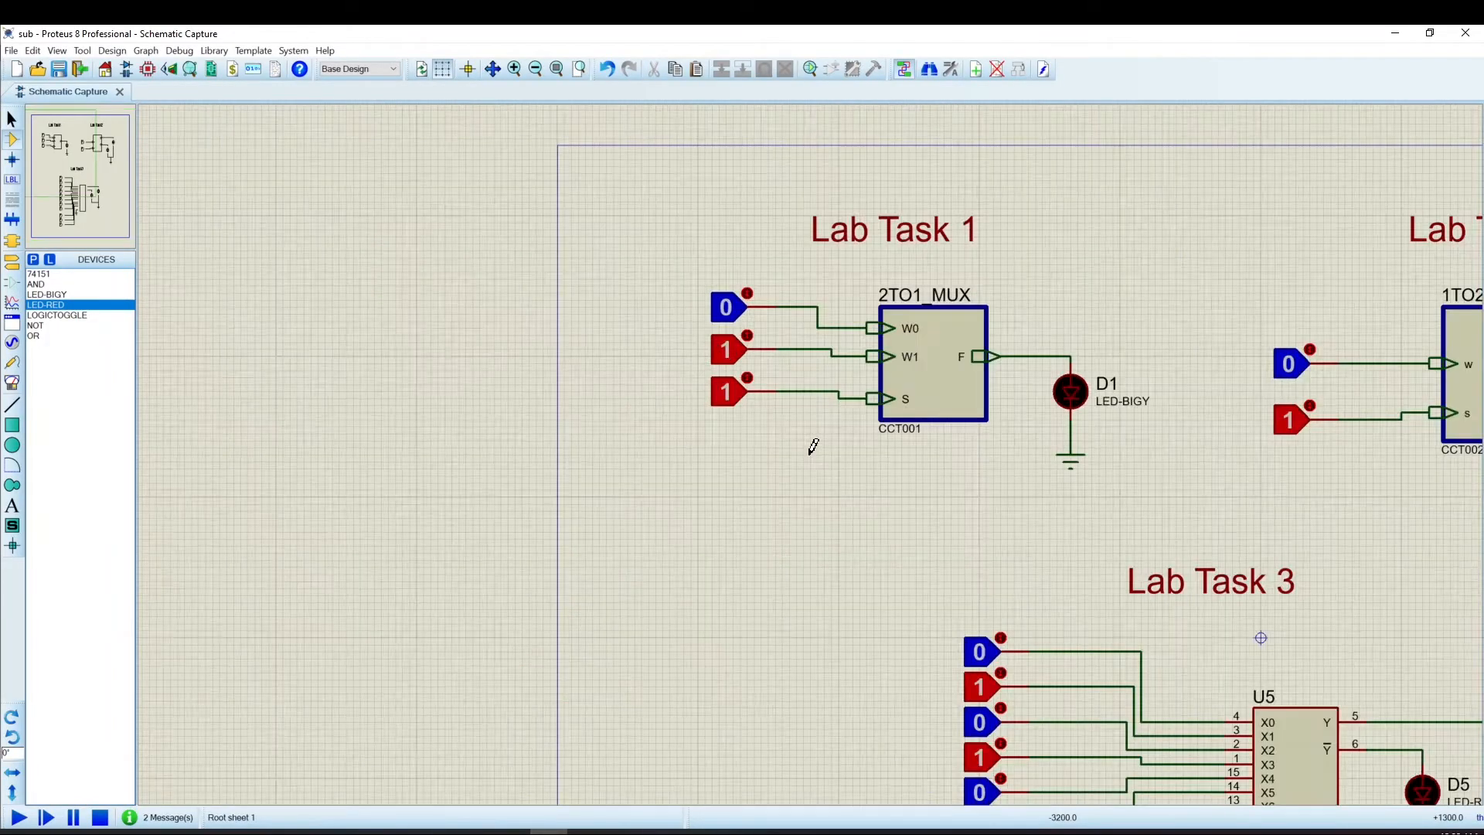
scroll(809, 443, "up", 1)
left_click_drag(1004, 486, 665, 550)
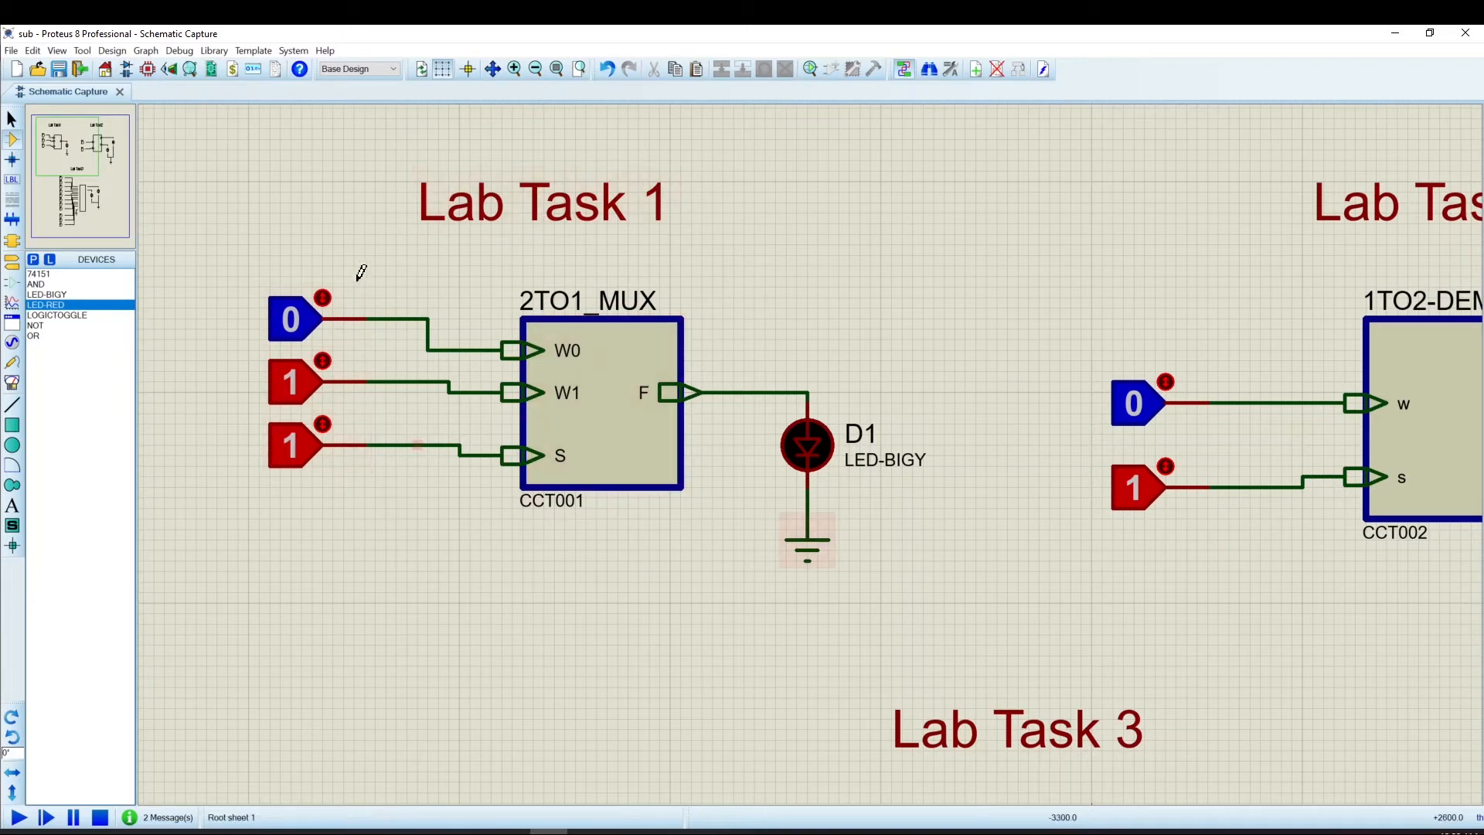
scroll(811, 447, "down", 1)
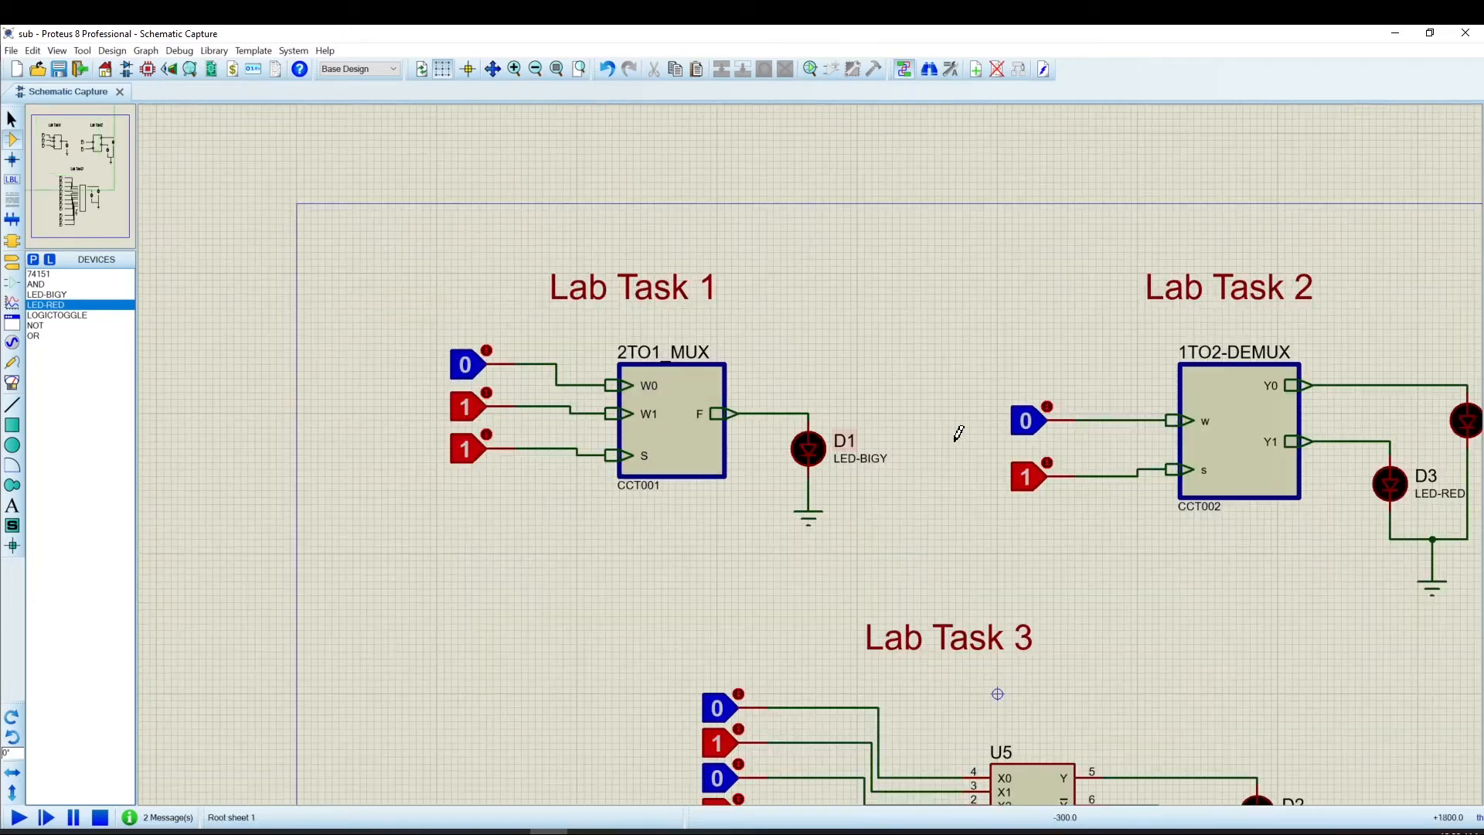
scroll(977, 437, "down", 1)
left_click_drag(1038, 513, 966, 421)
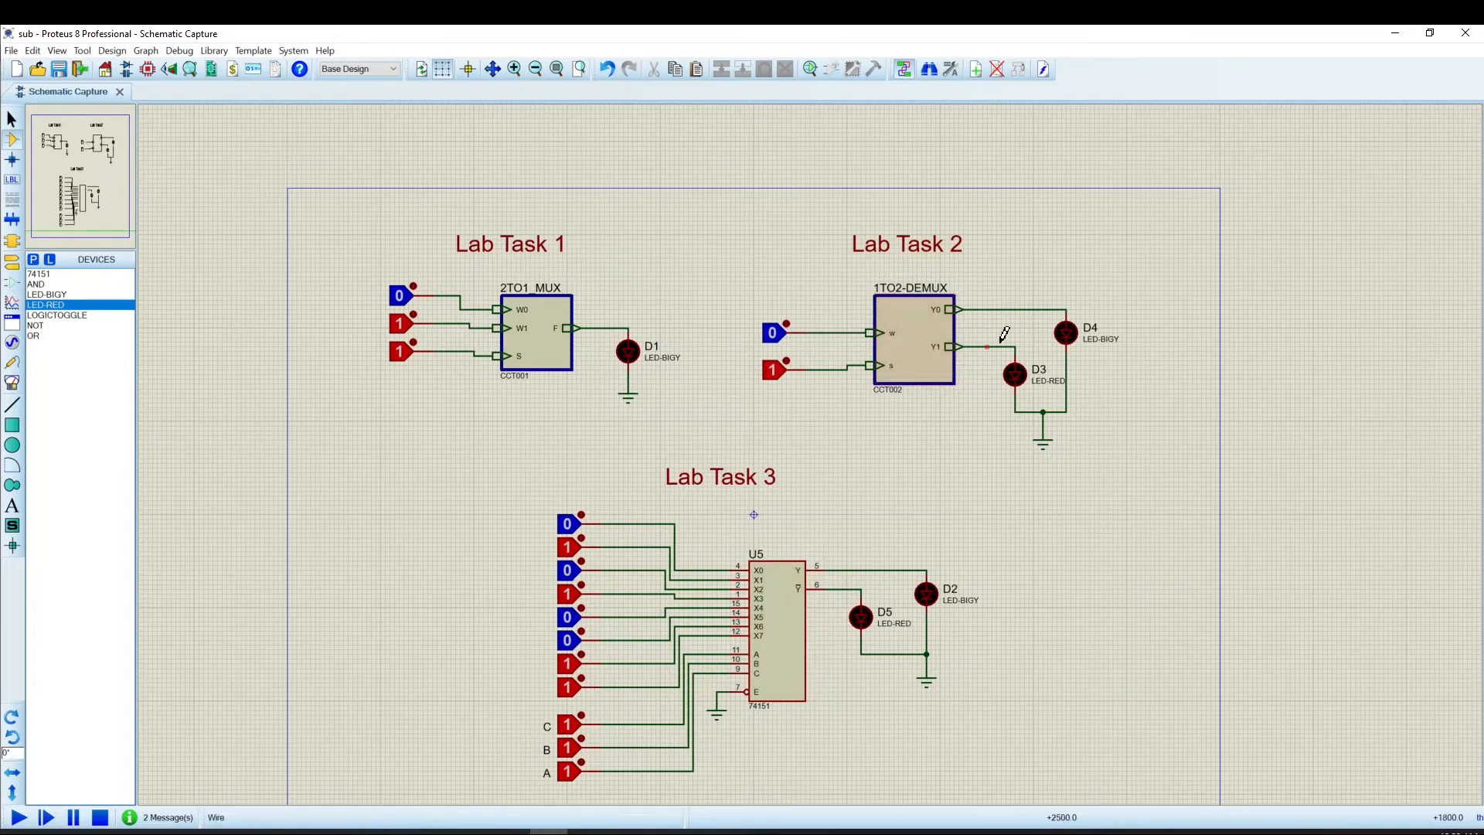
scroll(984, 339, "up", 1)
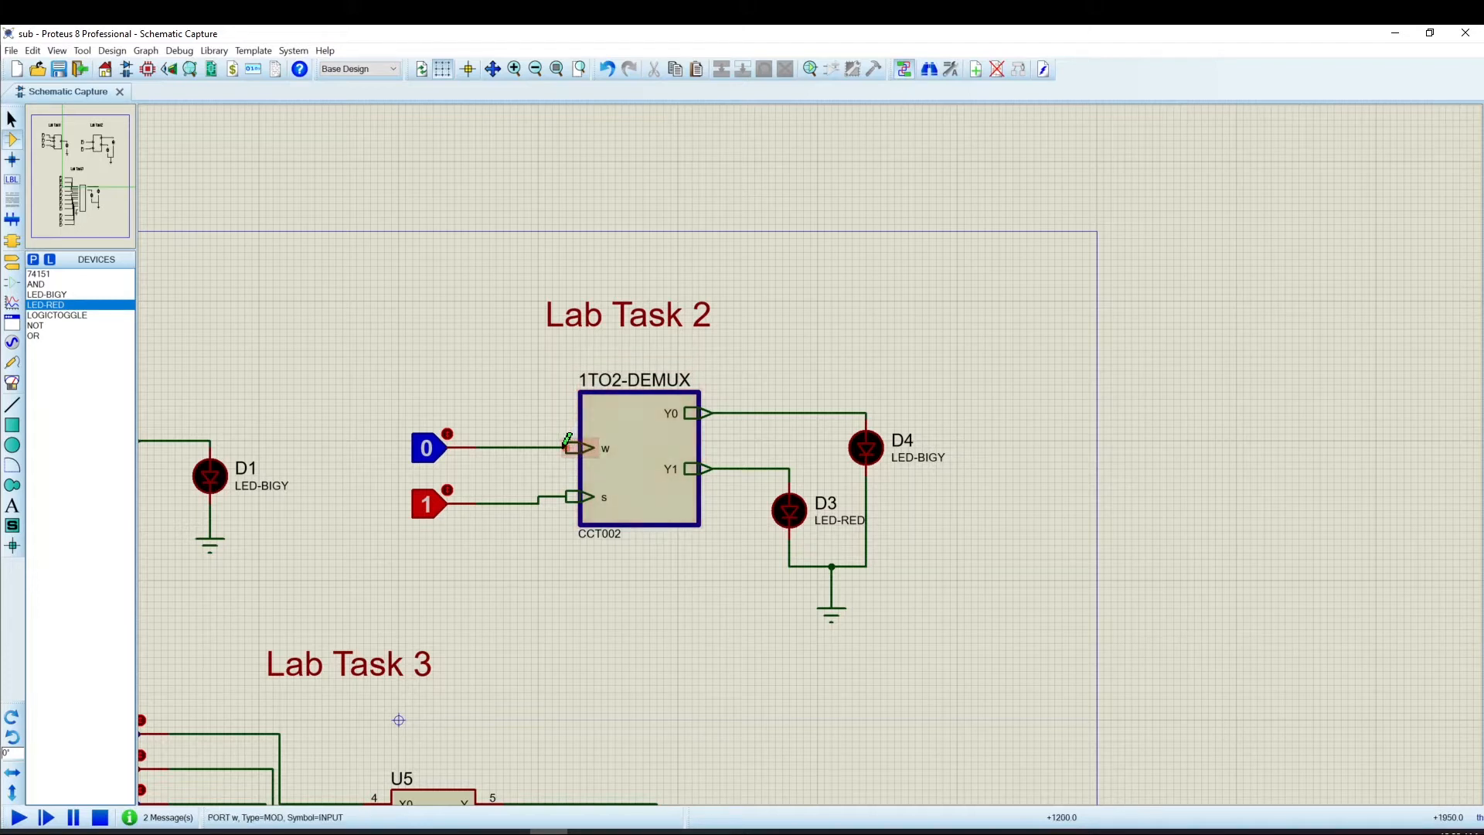
left_click(447, 490)
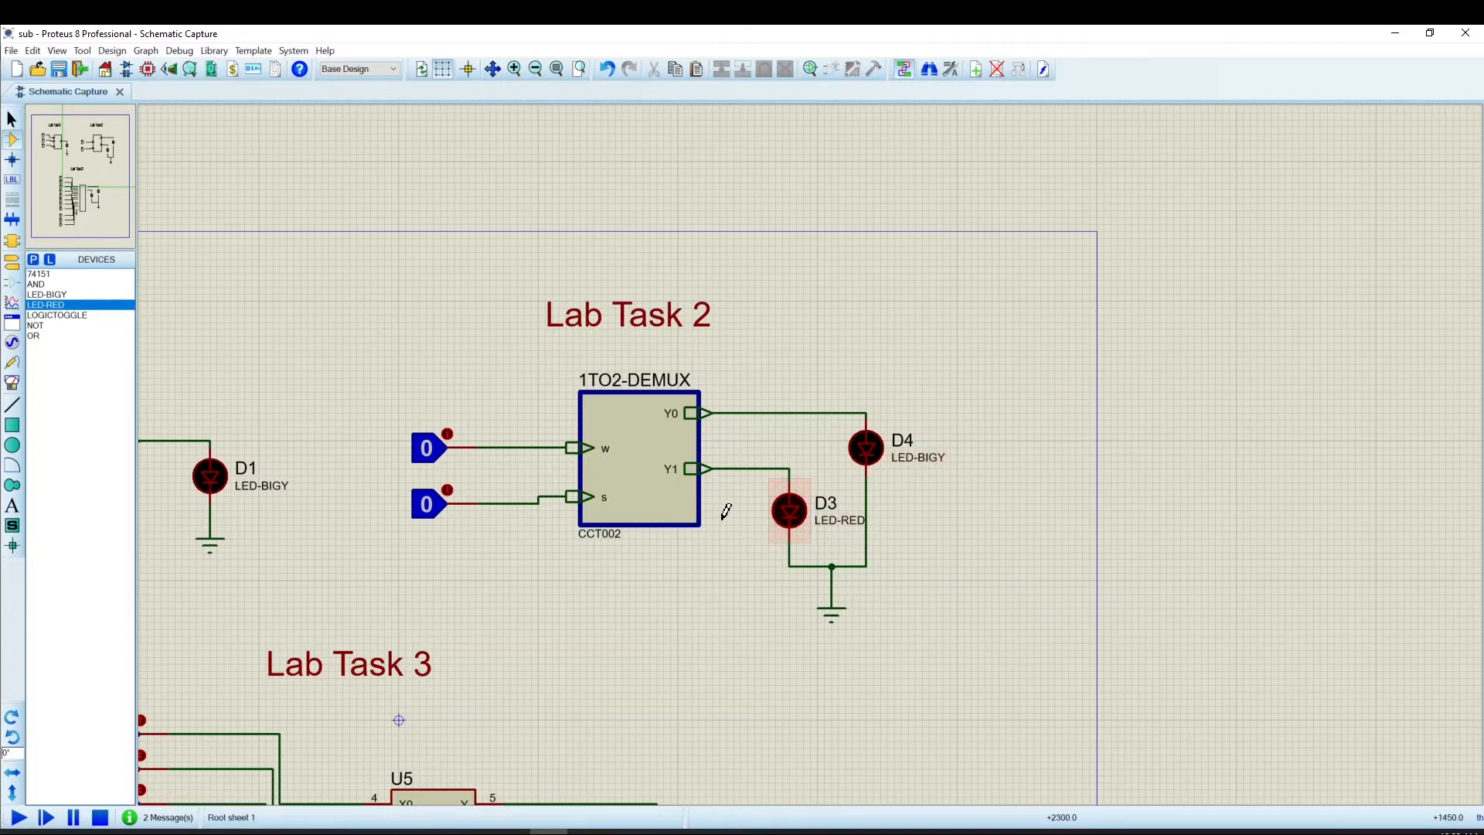
Open the 1TO2-DEMUX block's child sheet to inspect its AND/NOT gate circuit, then return to the root sheet.
right_click(641, 450)
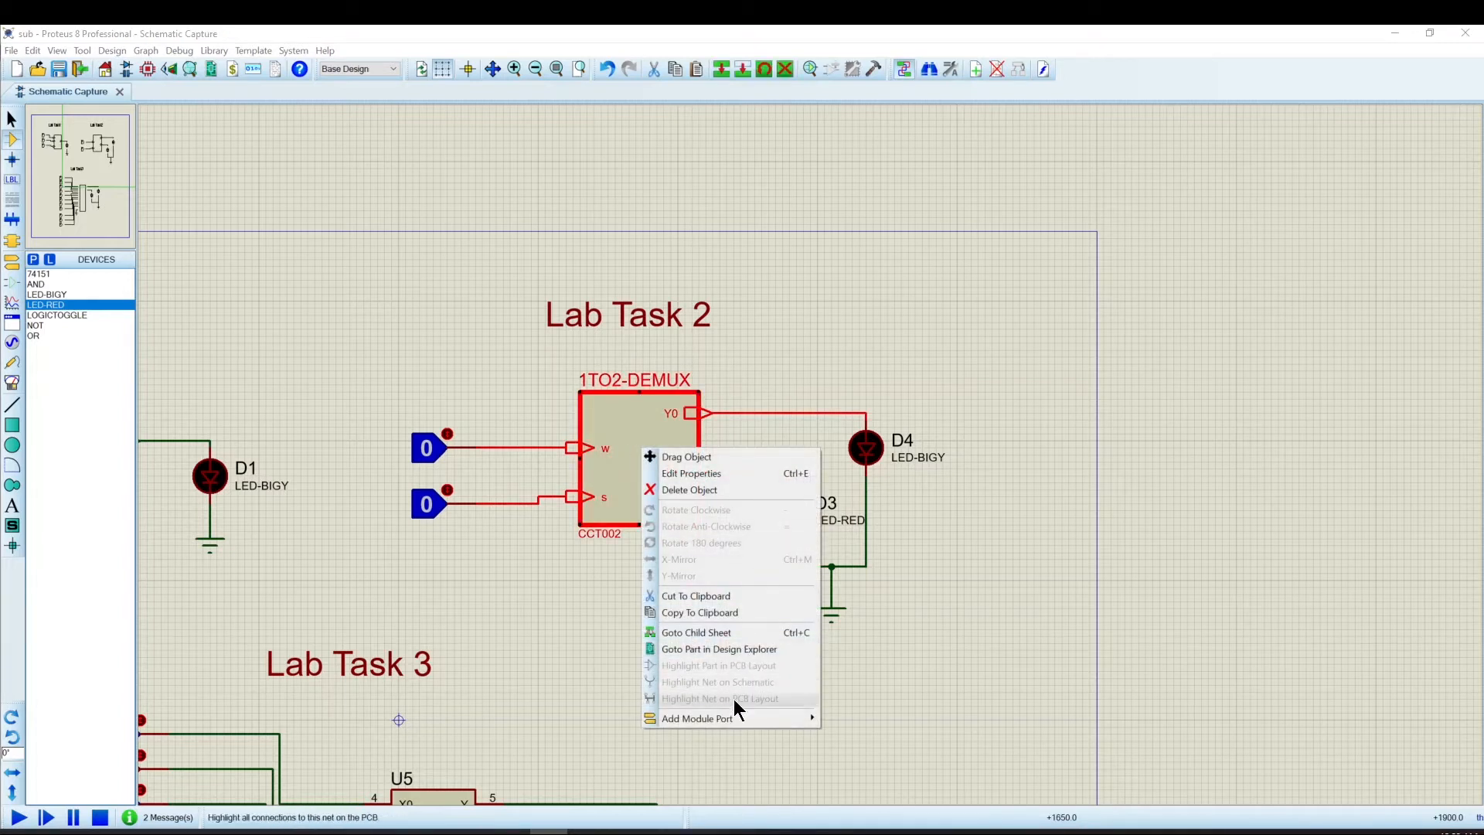
left_click(725, 632)
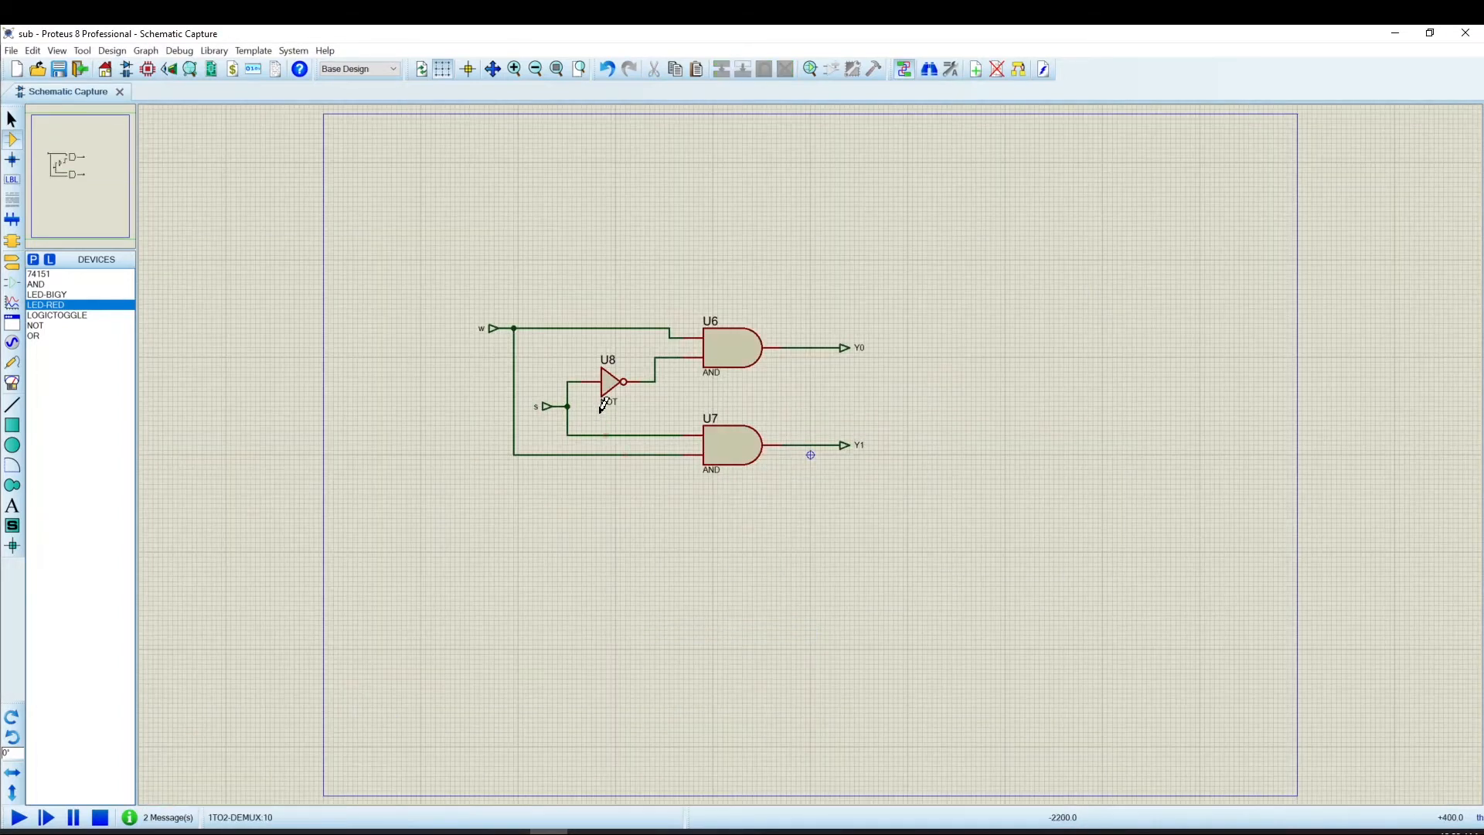
scroll(773, 502, "up", 2)
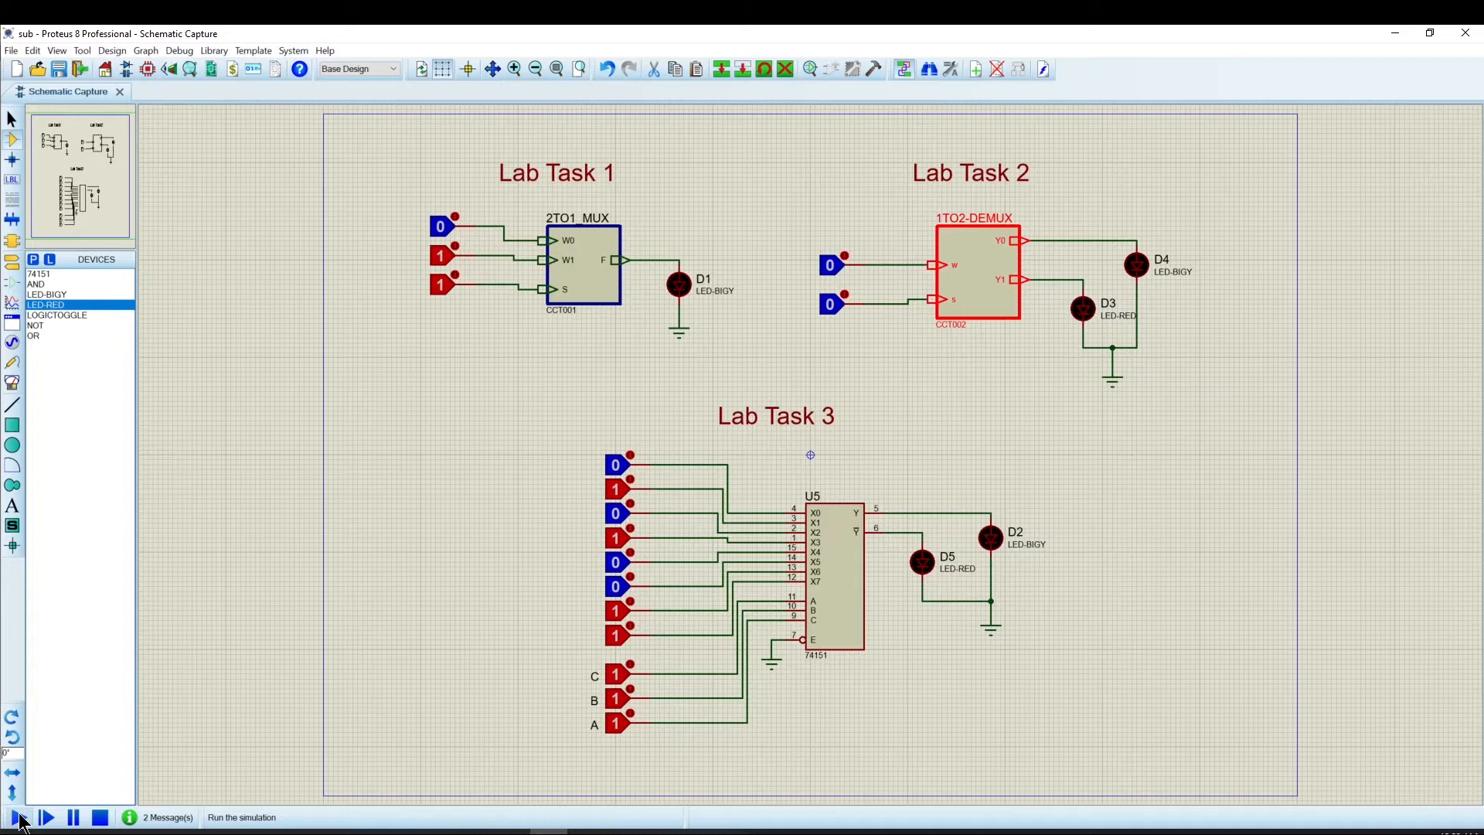
Start the simulation and toggle the DEMUX w input several times to test the LED outputs.
left_click(17, 818)
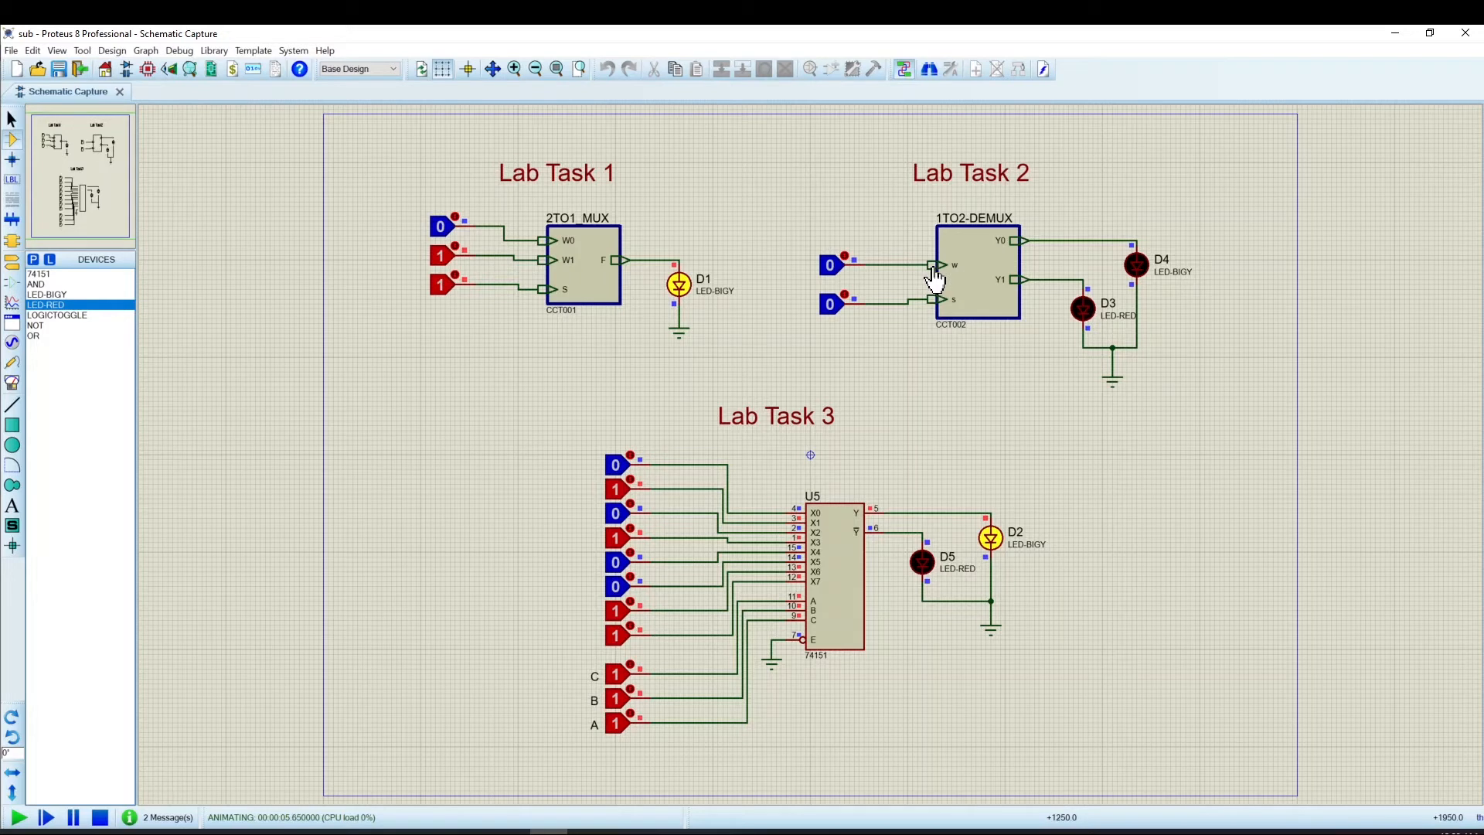
left_click(848, 248)
left_click(848, 247)
left_click(849, 247)
left_click(849, 248)
Toggle the DEMUX s and w inputs through their combinations, then stop the simulation.
left_click(831, 305)
left_click(845, 254)
left_click(844, 254)
left_click(845, 254)
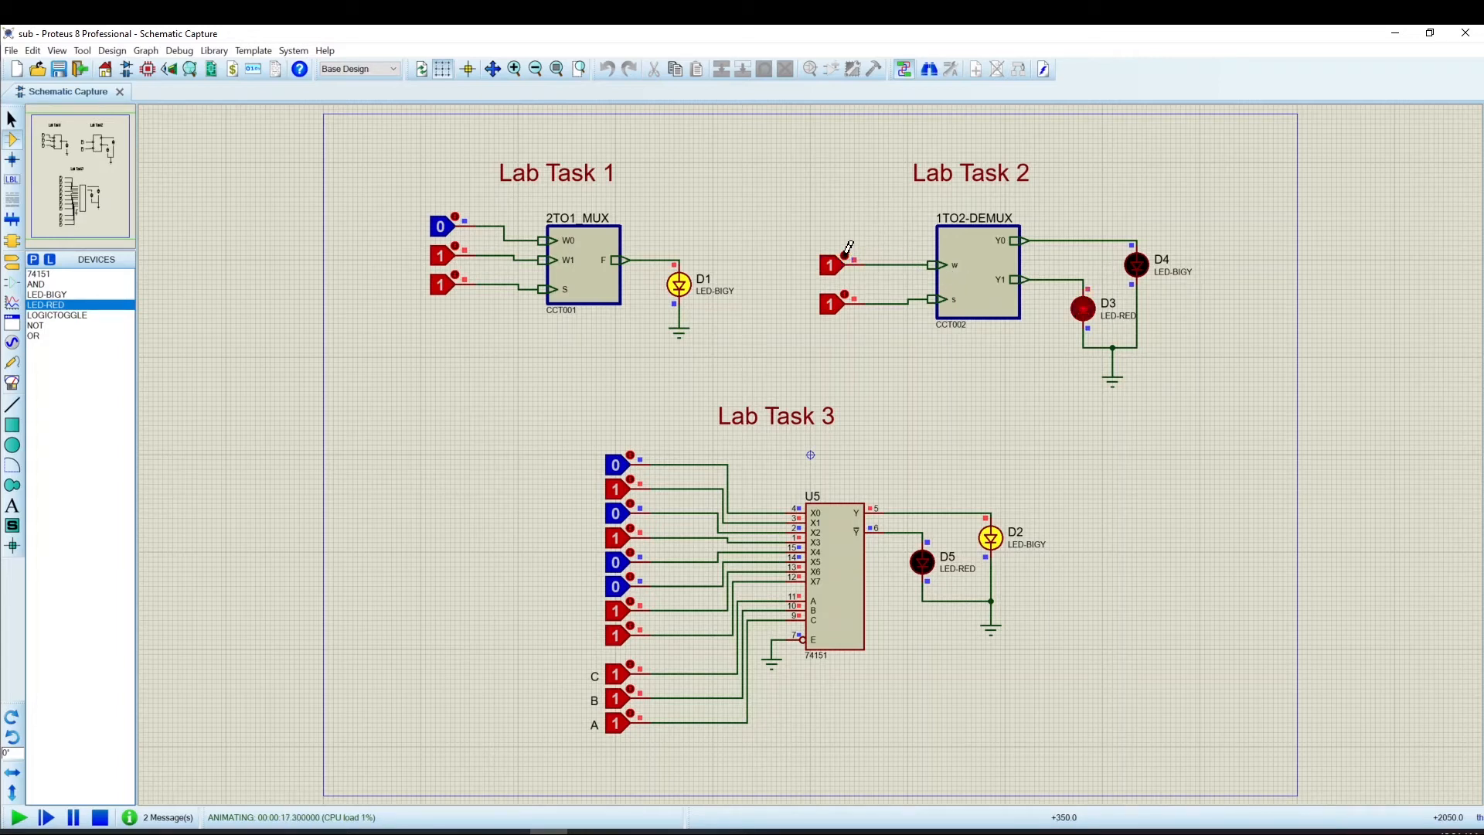
left_click(844, 255)
left_click(847, 247)
left_click(847, 248)
left_click(847, 248)
left_click(839, 303)
left_click(848, 260)
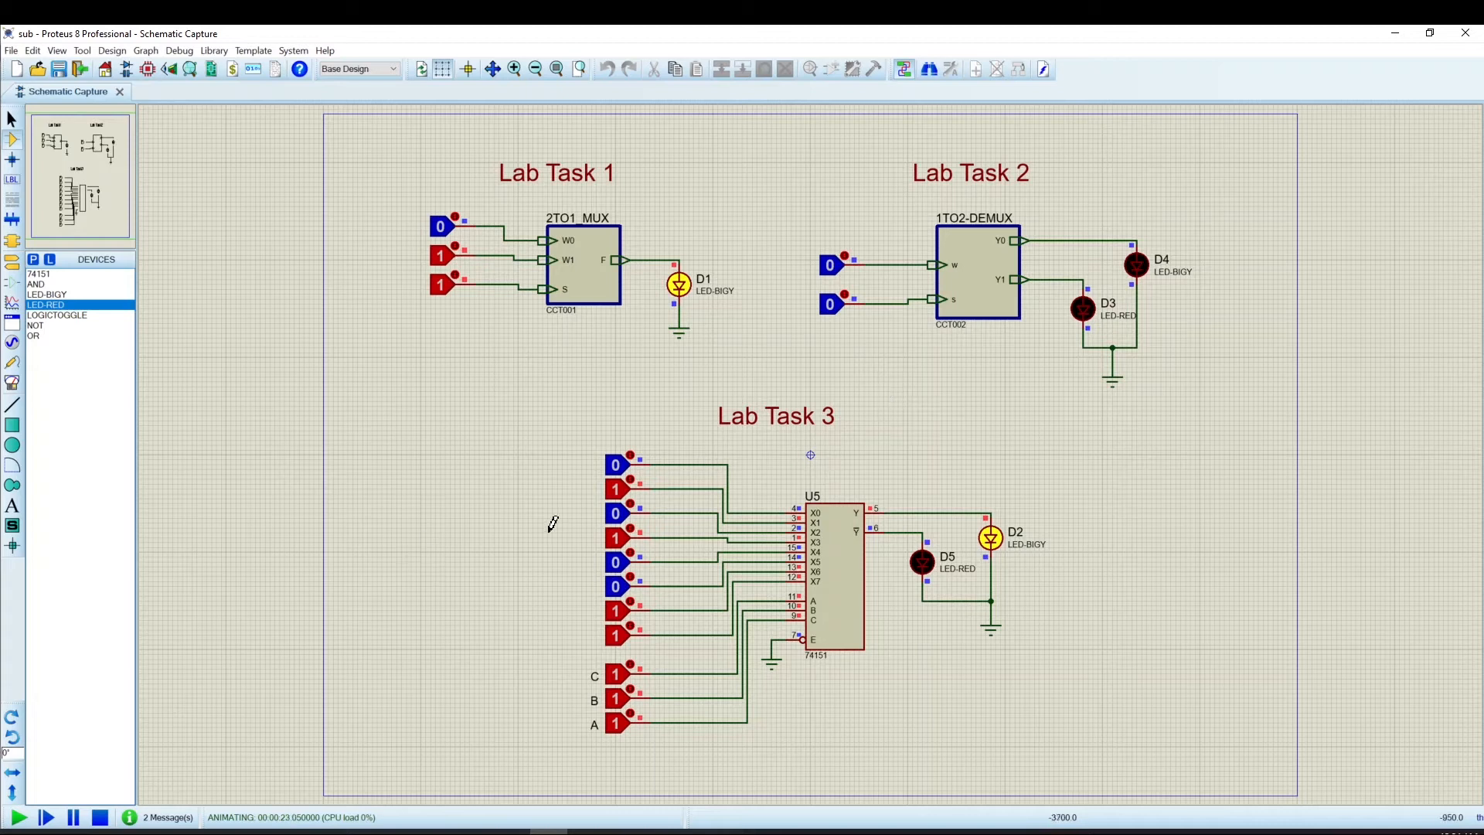
left_click(100, 818)
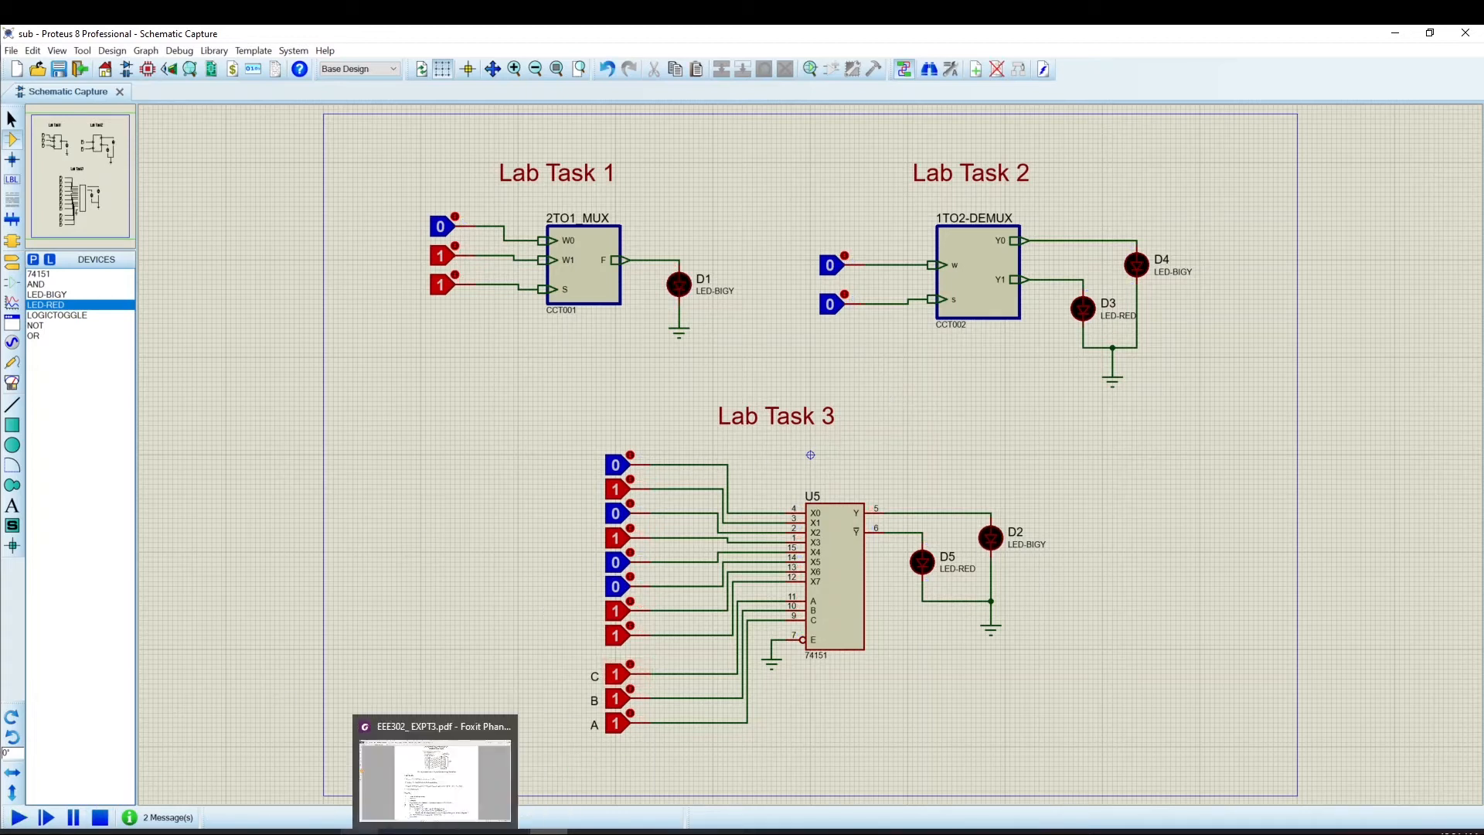
Snap the schematic window to the right half and place the lab3 K-map slide beside it.
left_click(434, 773)
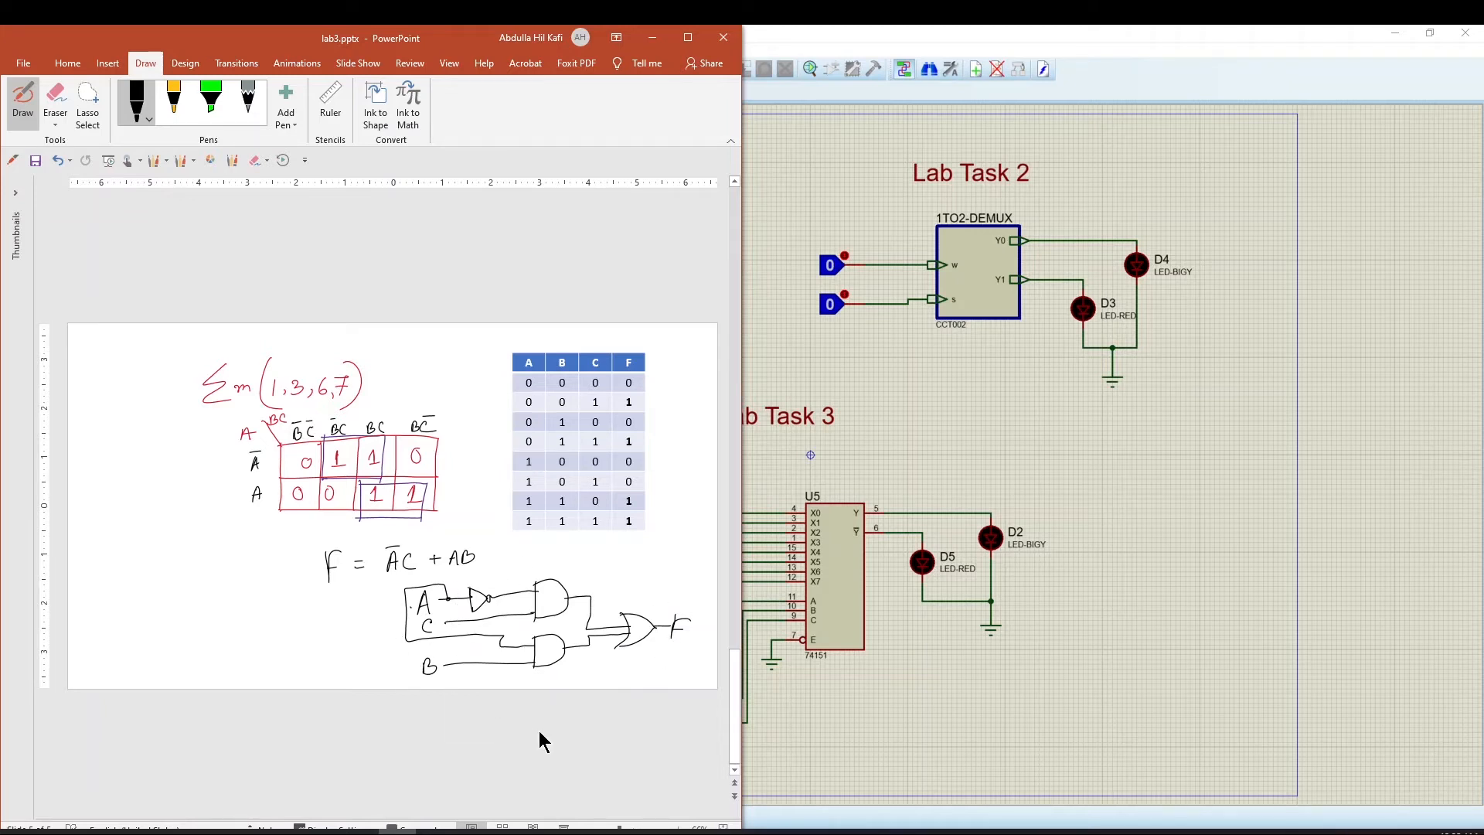
left_click(436, 831)
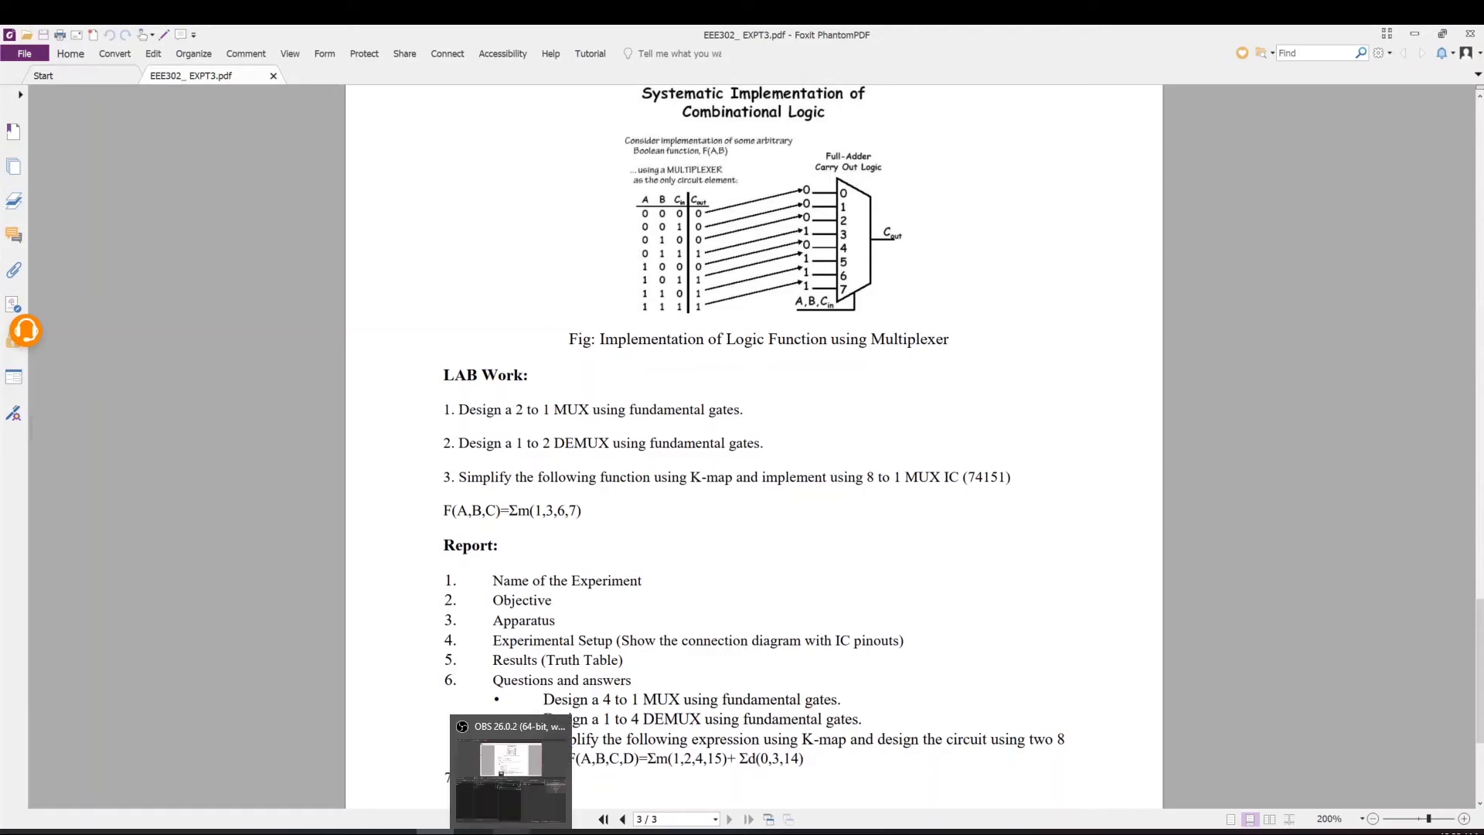
left_click(534, 765)
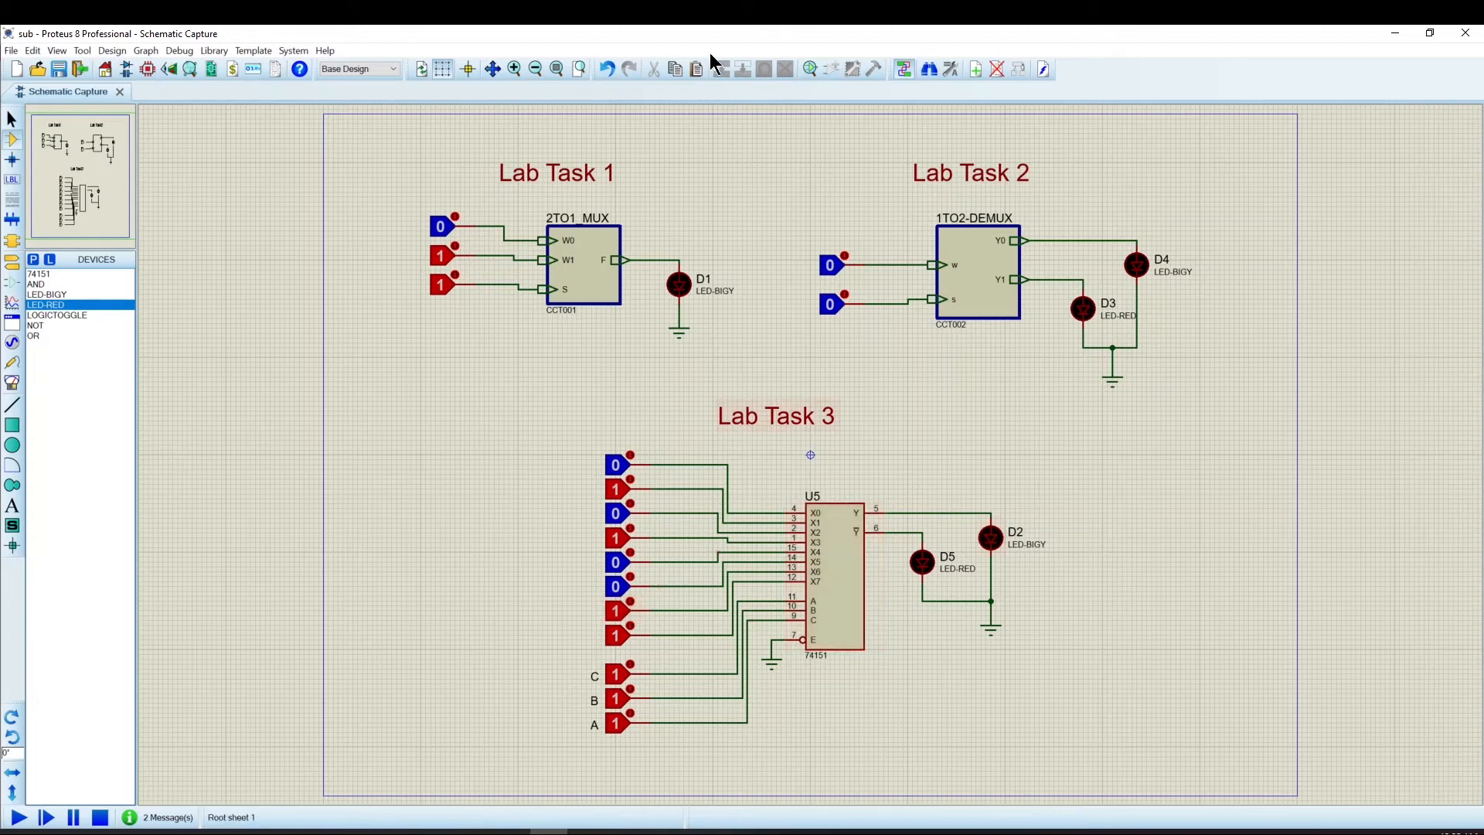
left_click_drag(686, 32, 1482, 24)
left_click_drag(1070, 571, 1053, 829)
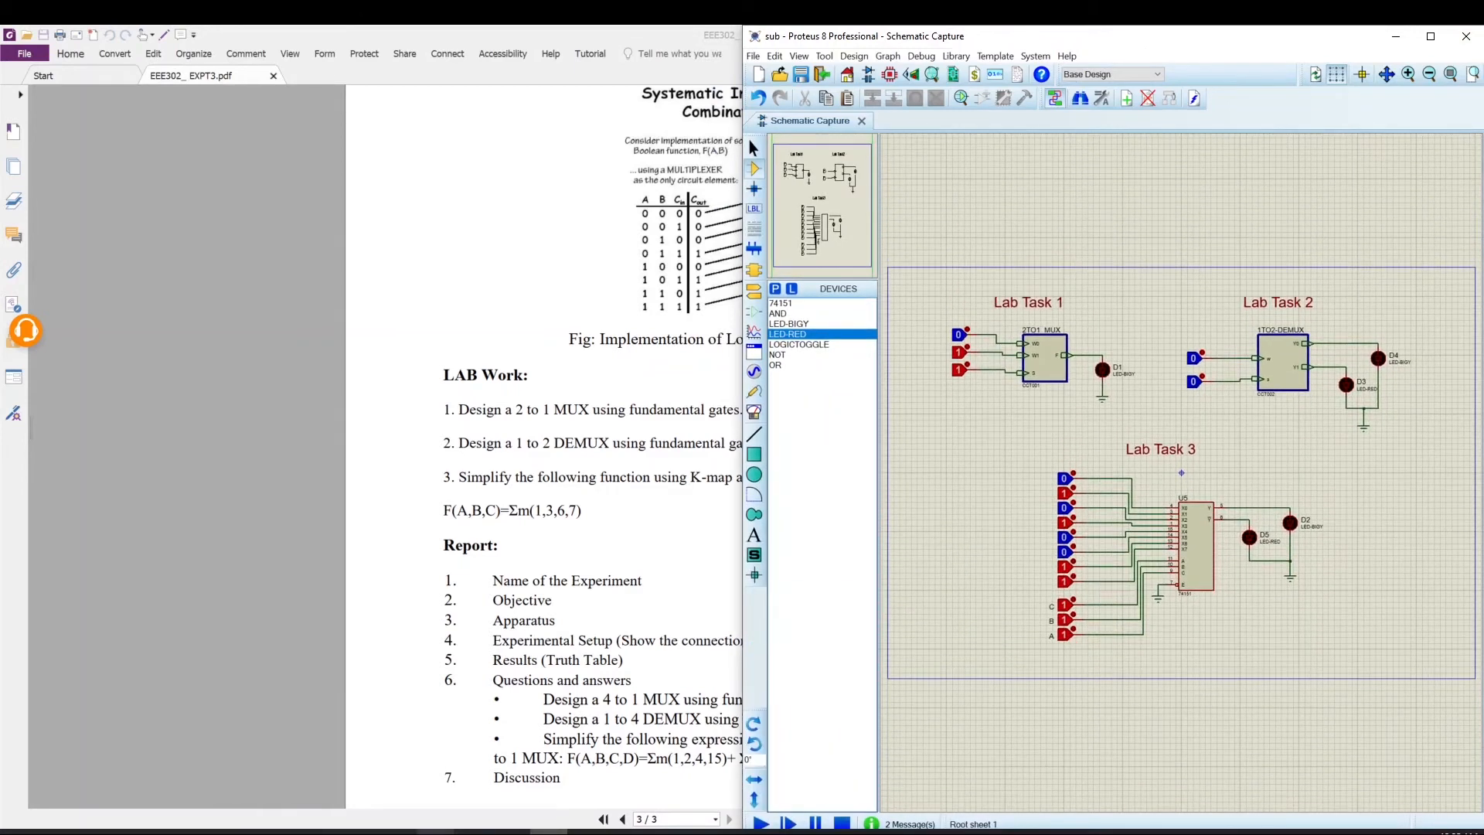
left_click(398, 831)
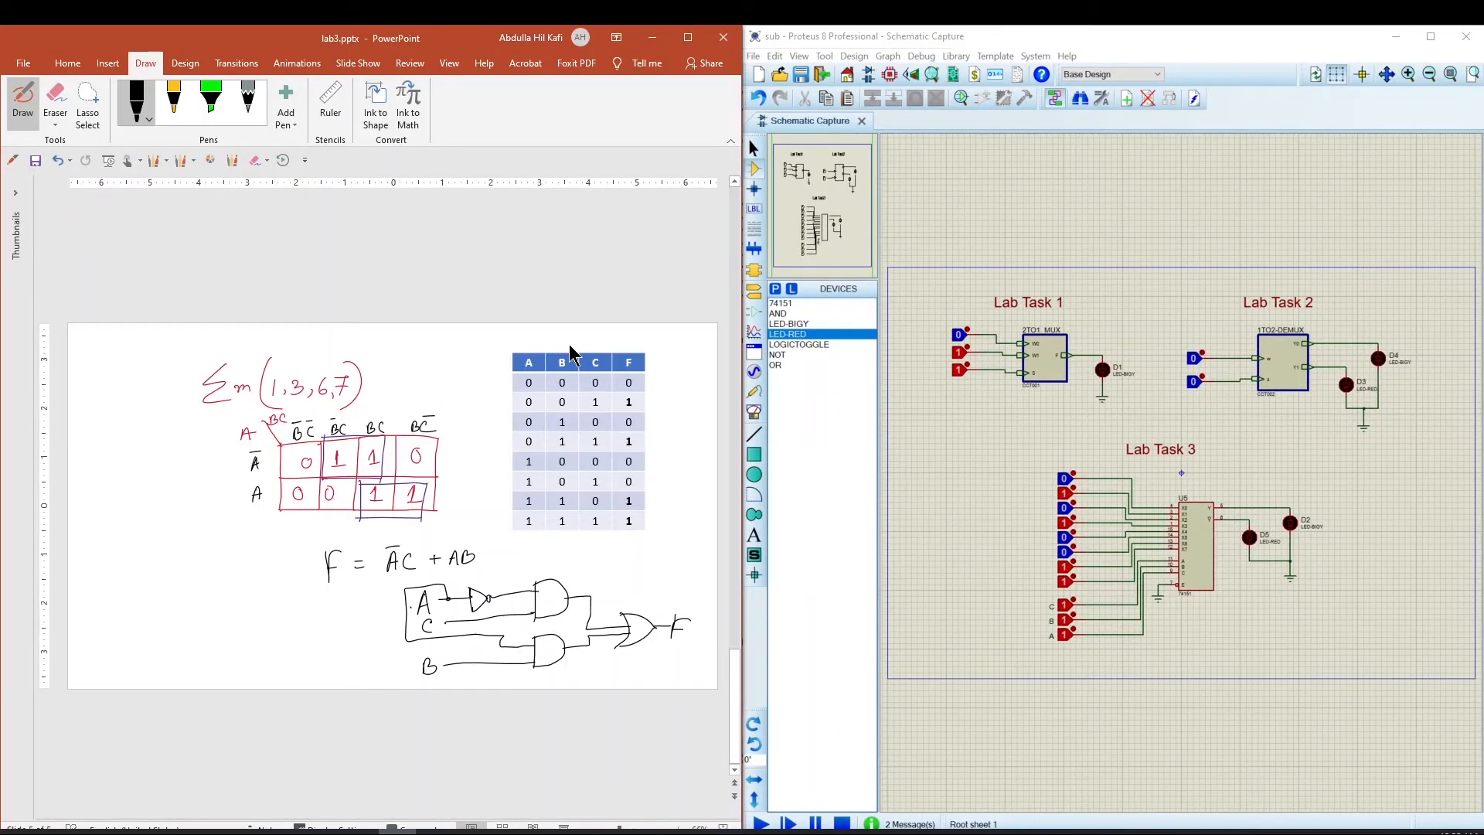
Examine the Lab Task 3 74151 circuit alongside the K-map and truth table slide.
scroll(1163, 514, "up", 1)
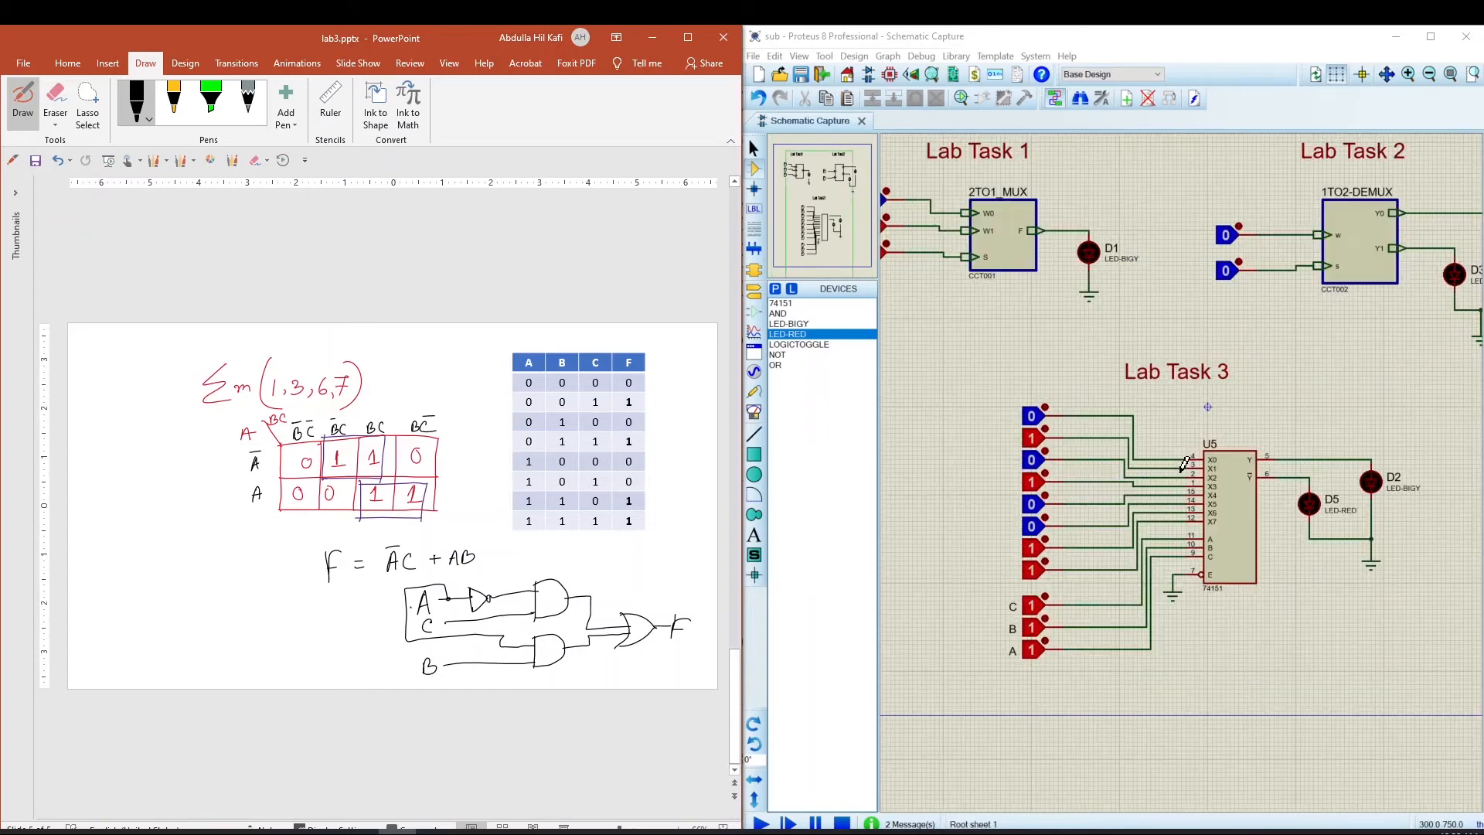
middle_click(1379, 472)
scroll(1356, 384, "up", 1)
scroll(1237, 444, "up", 1)
left_click(1331, 381)
scroll(1206, 475, "down", 1)
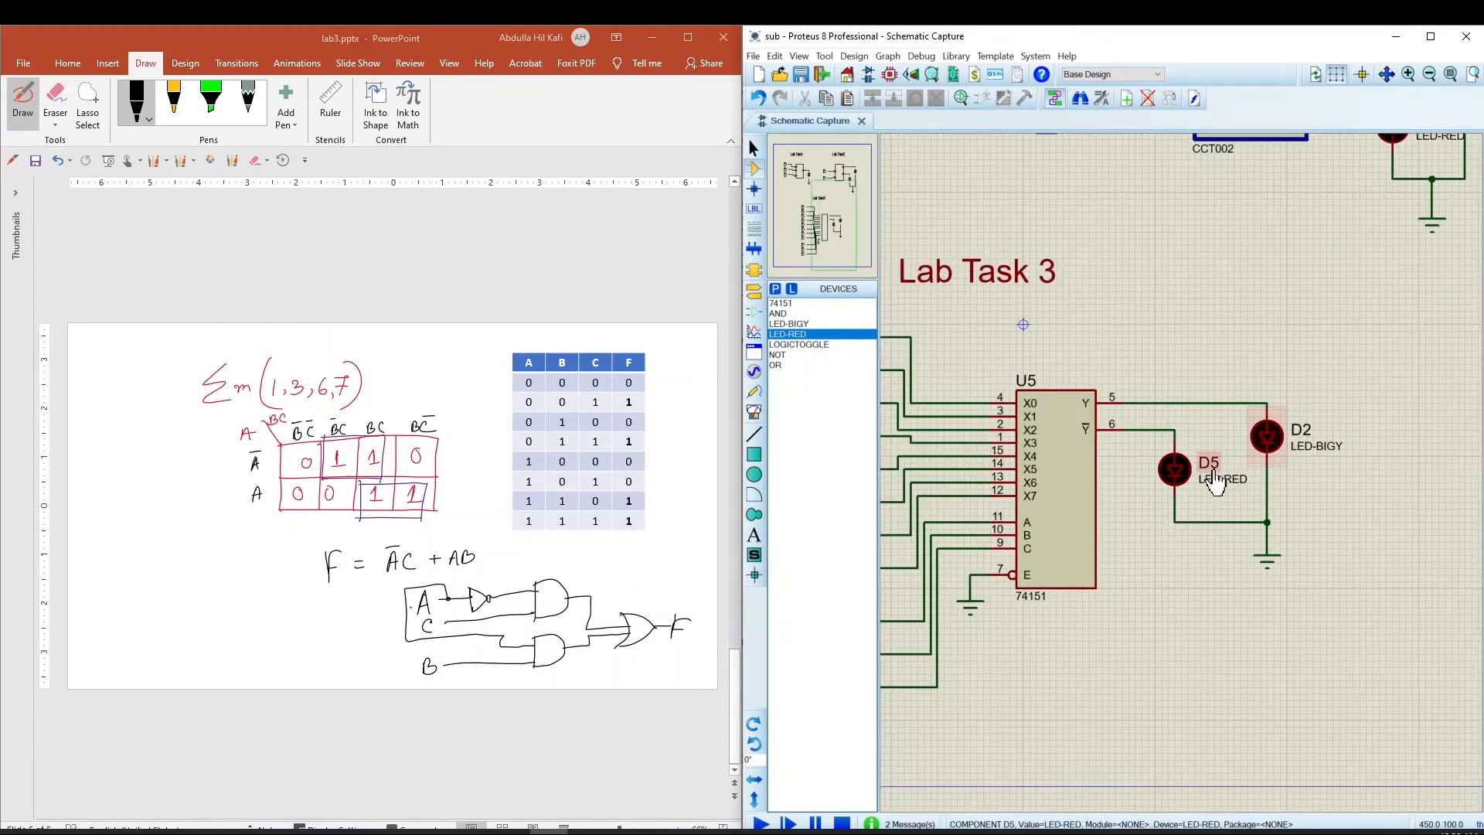
middle_click(1130, 501)
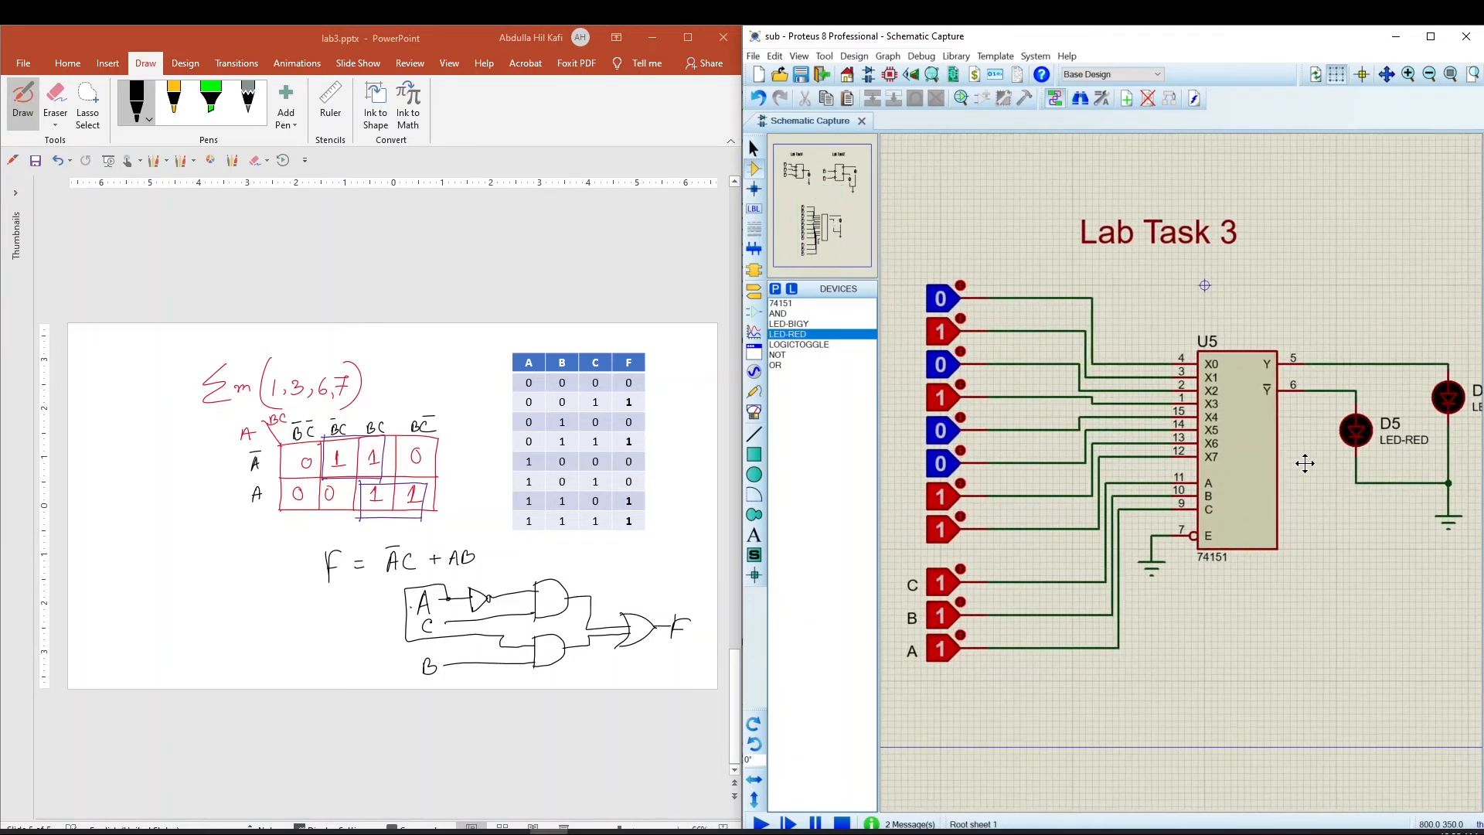
scroll(1163, 472, "down", 1)
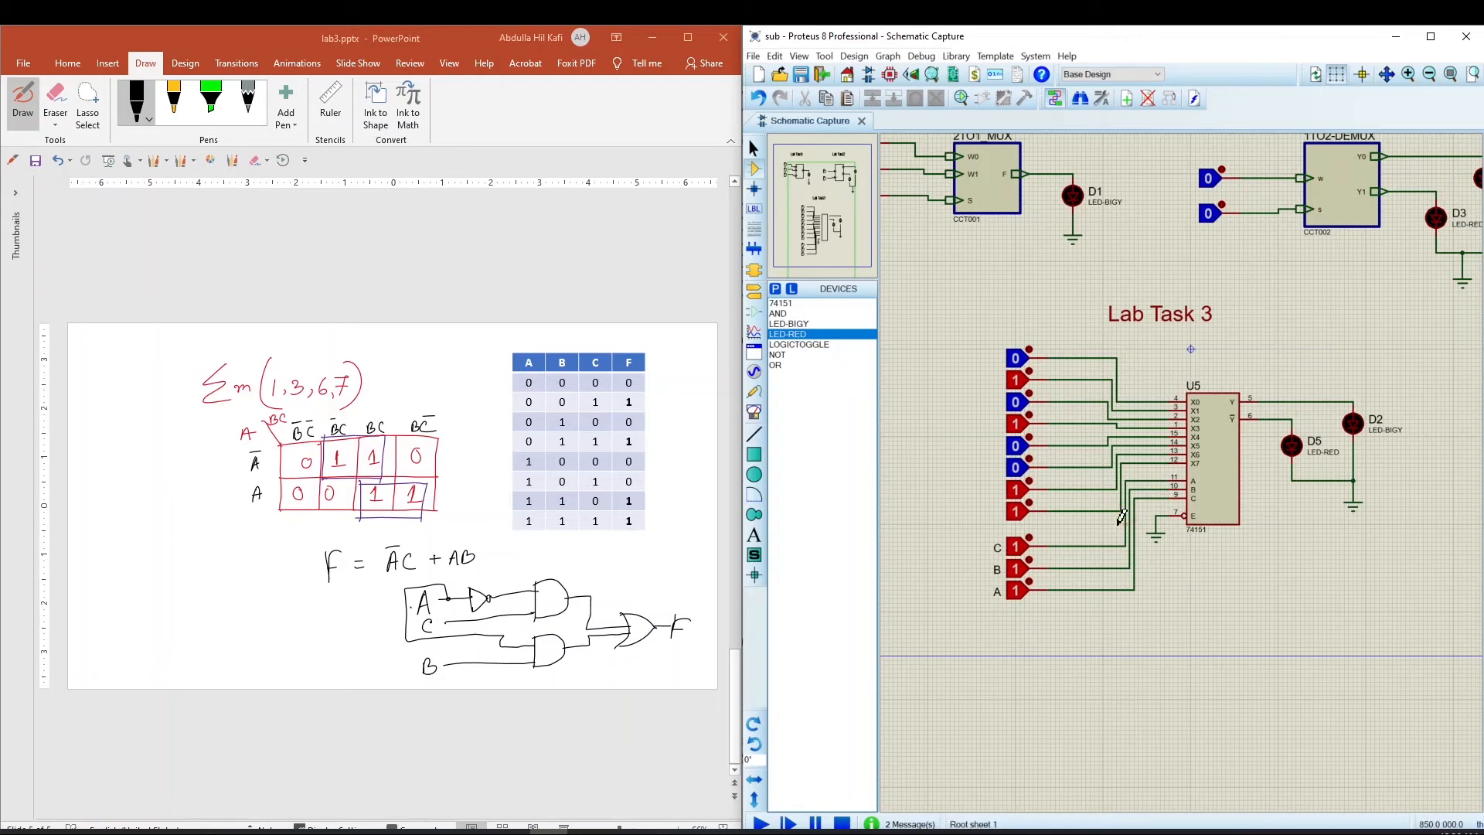
scroll(1122, 517, "up", 1)
middle_click(1151, 466)
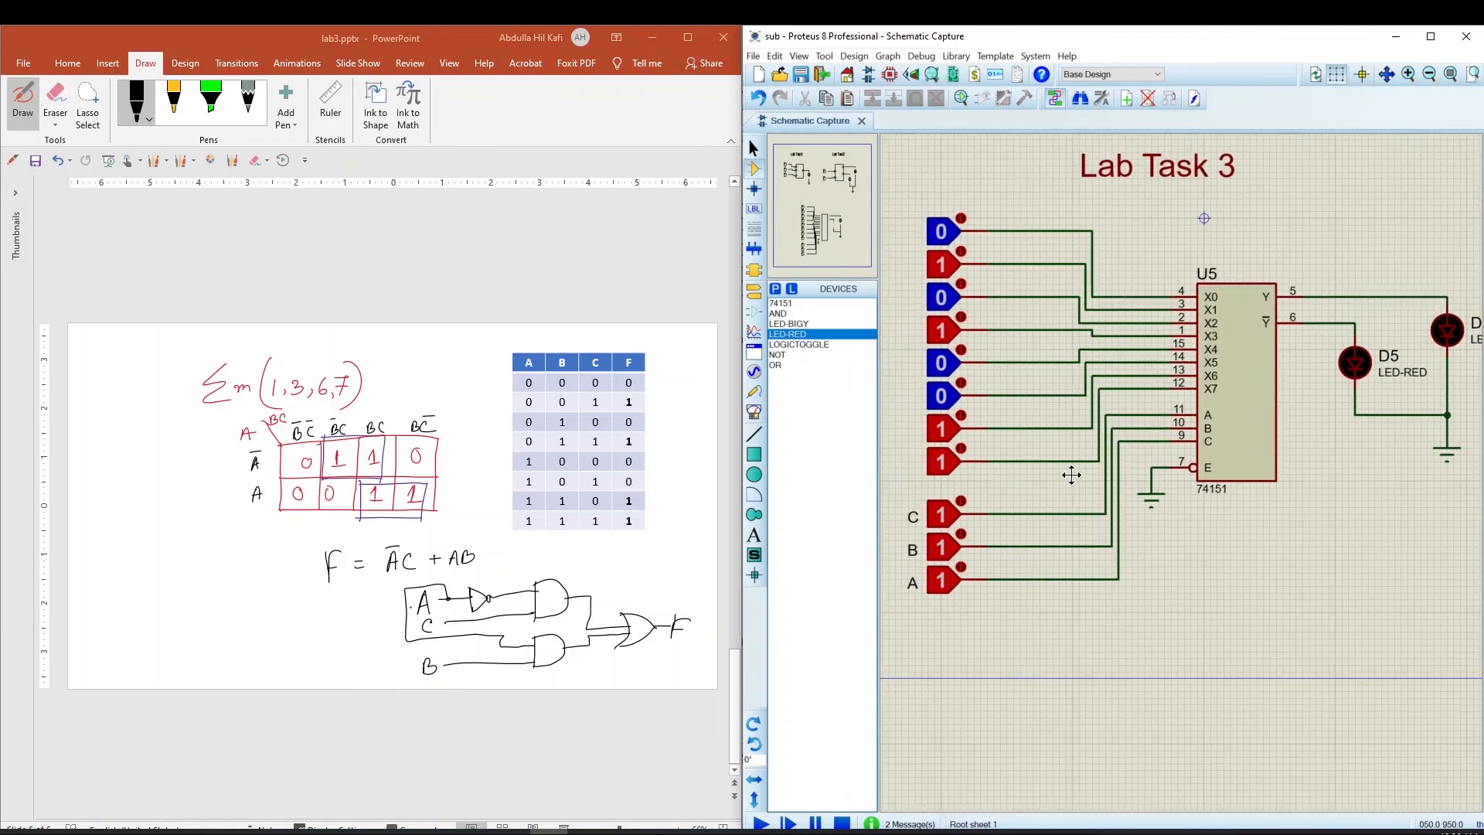
left_click(1074, 470)
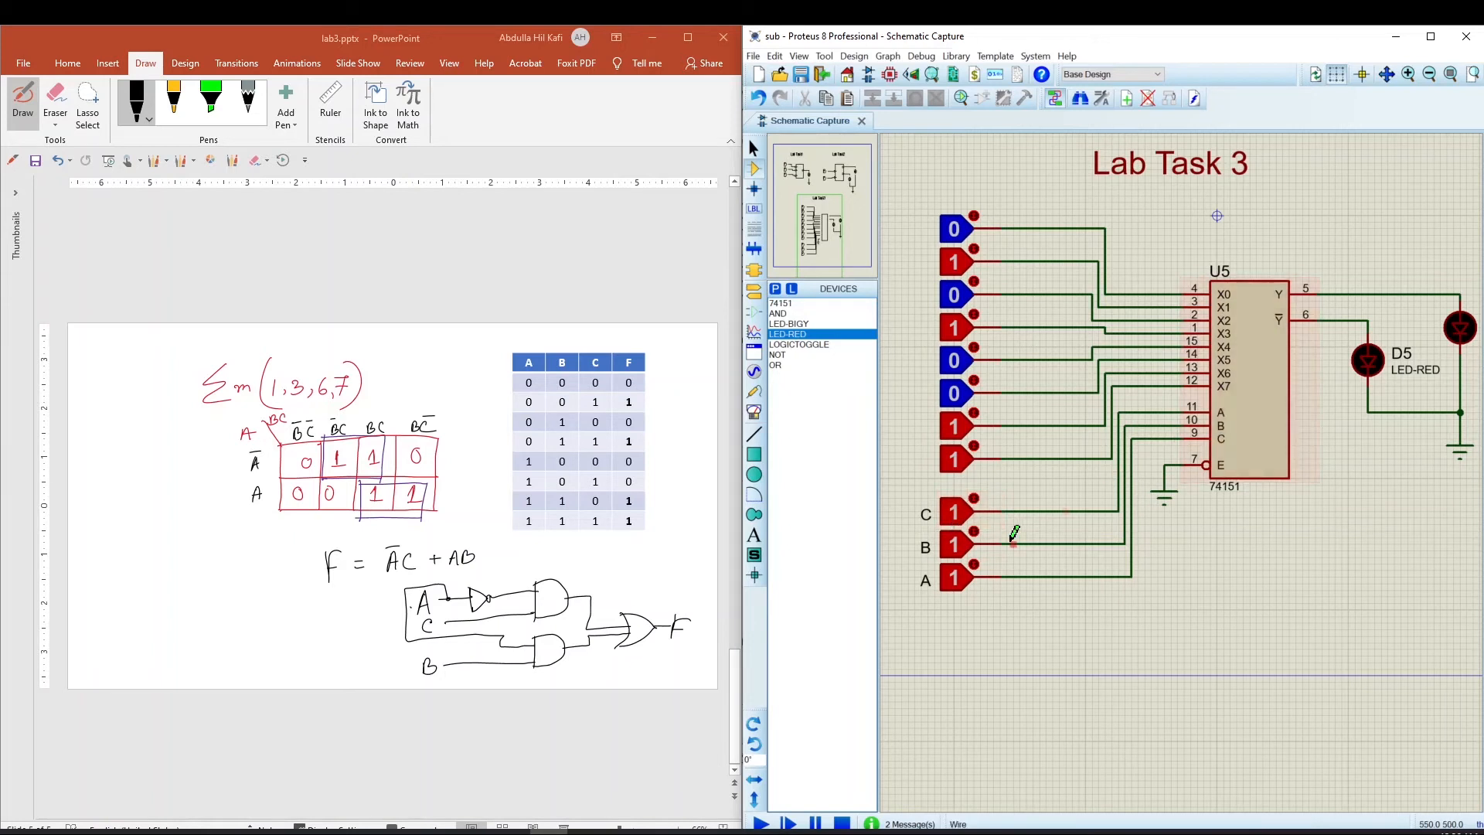
middle_click(1342, 477)
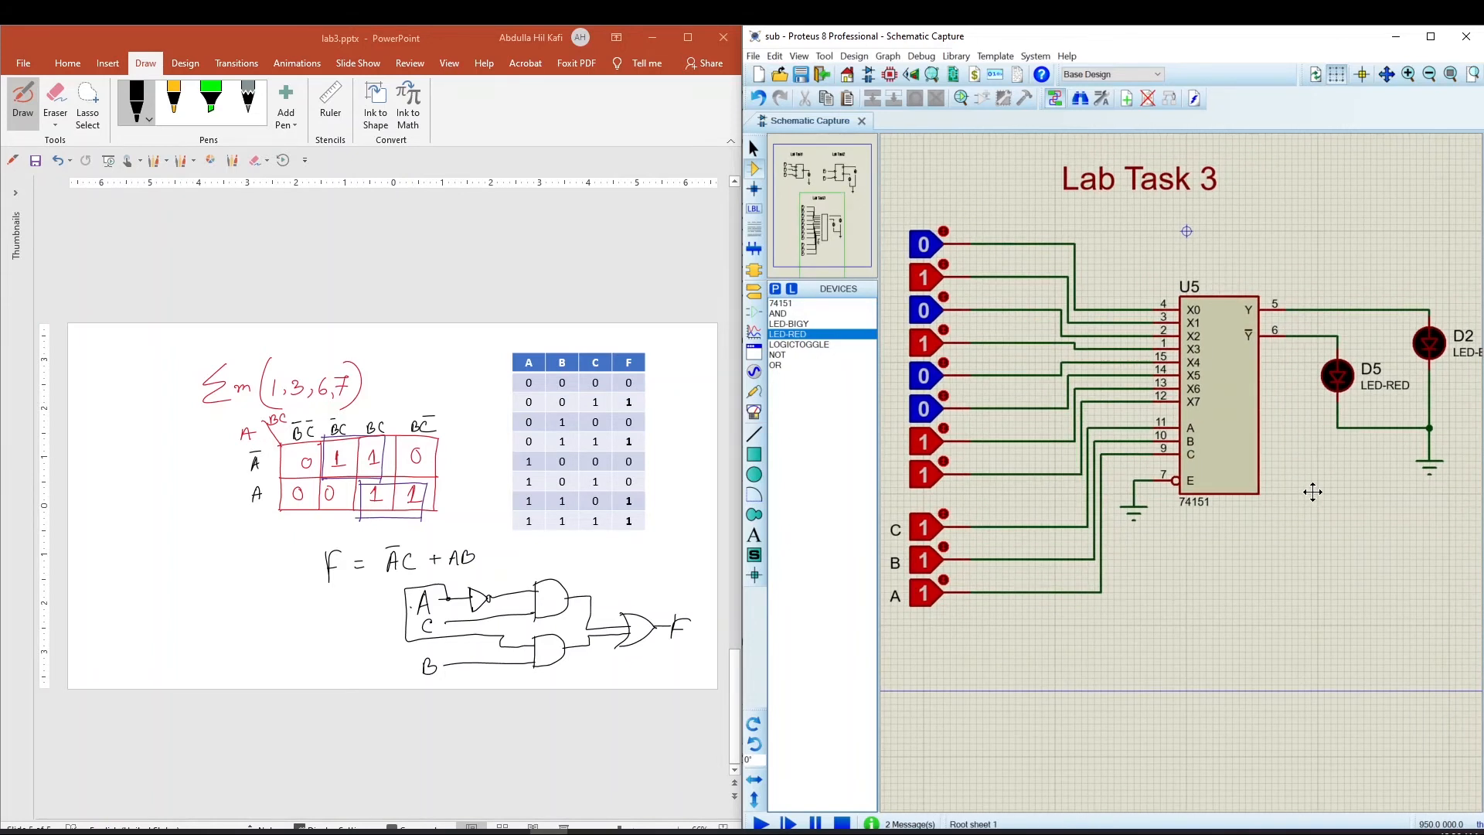
left_click(1328, 496)
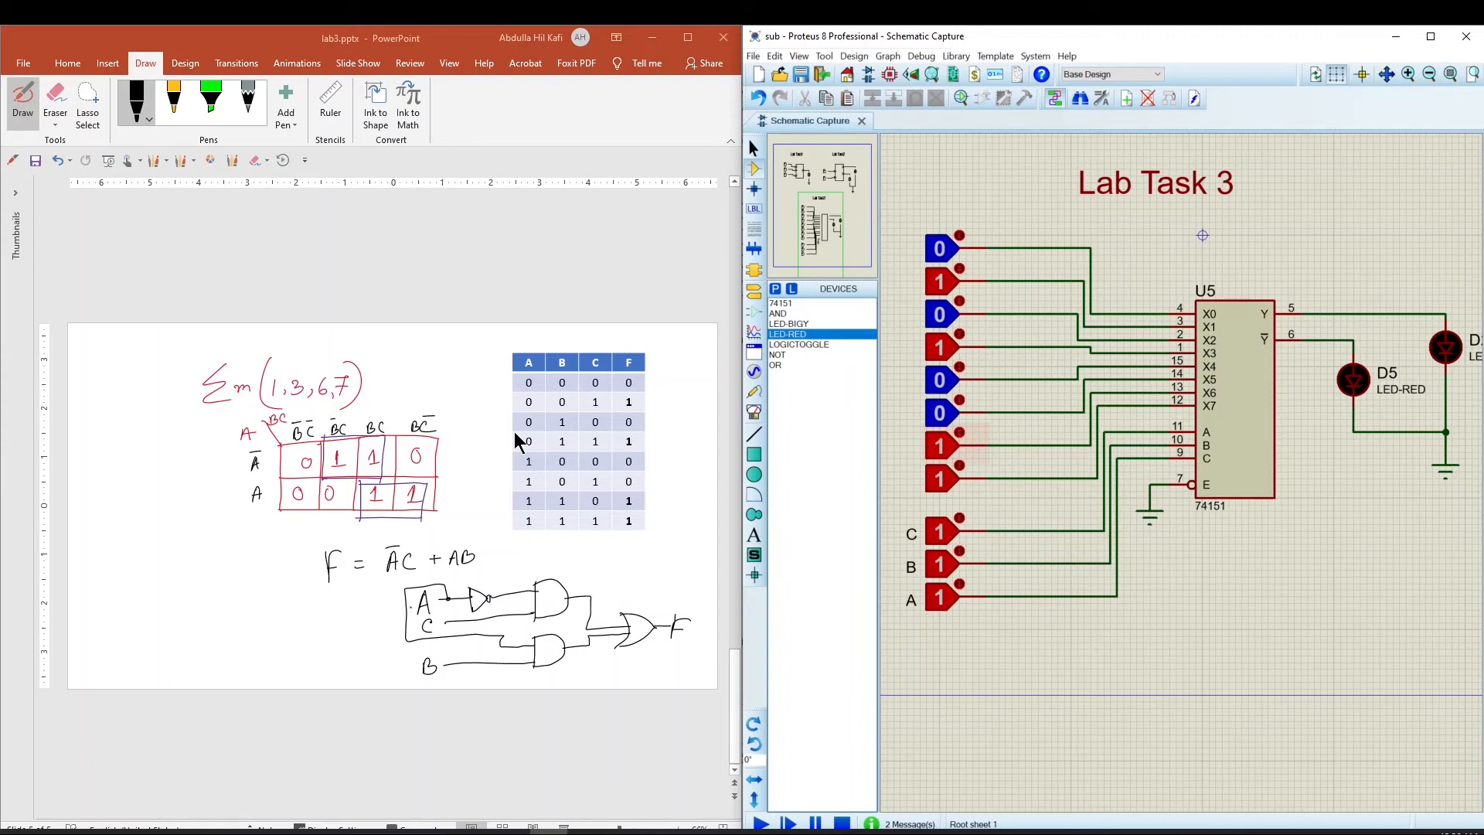
Start the simulation and set the A, B and C select toggles of the 74151 circuit to 0.
left_click(761, 824)
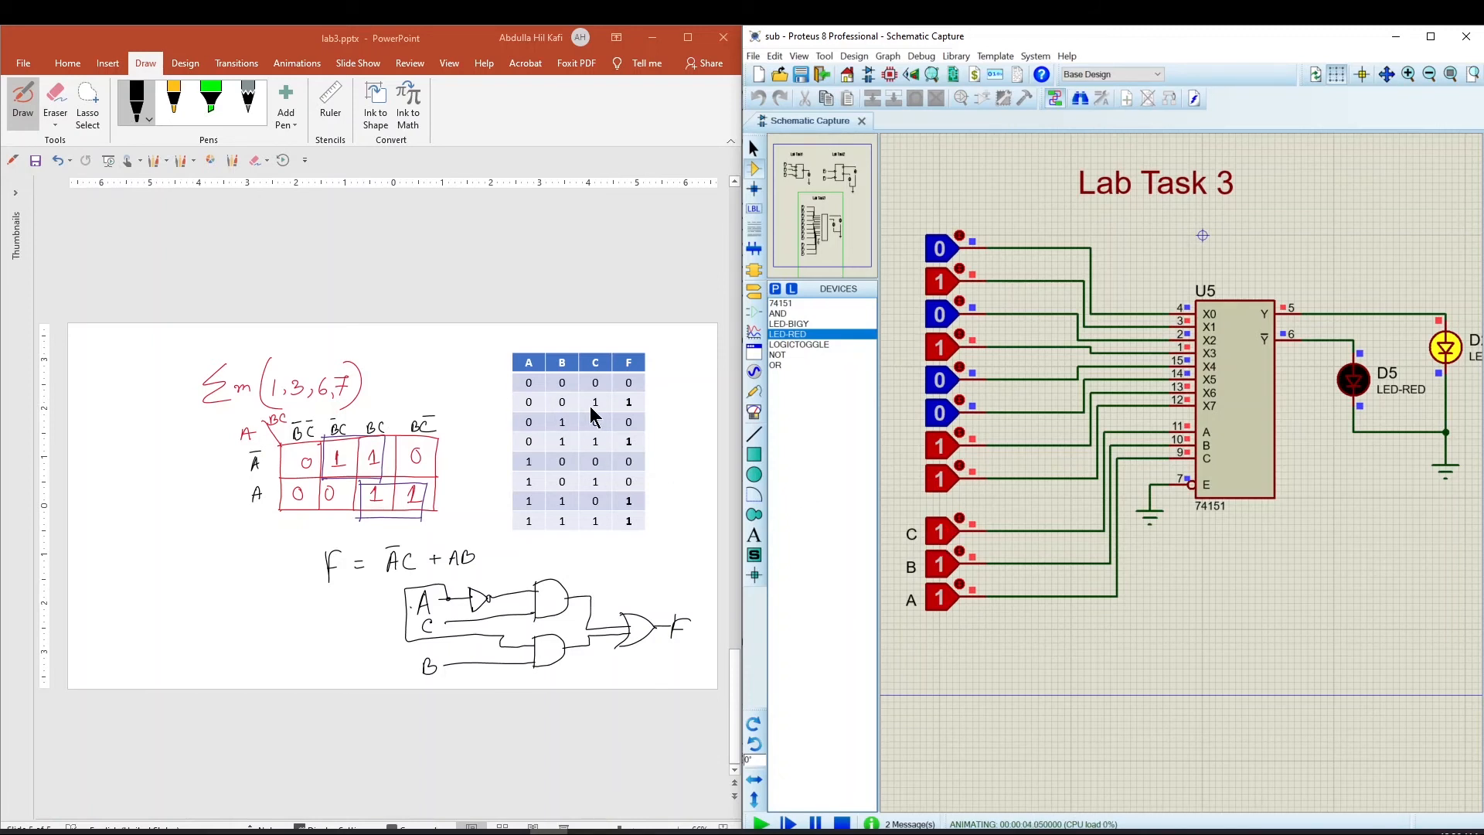
left_click(961, 585)
left_click(962, 551)
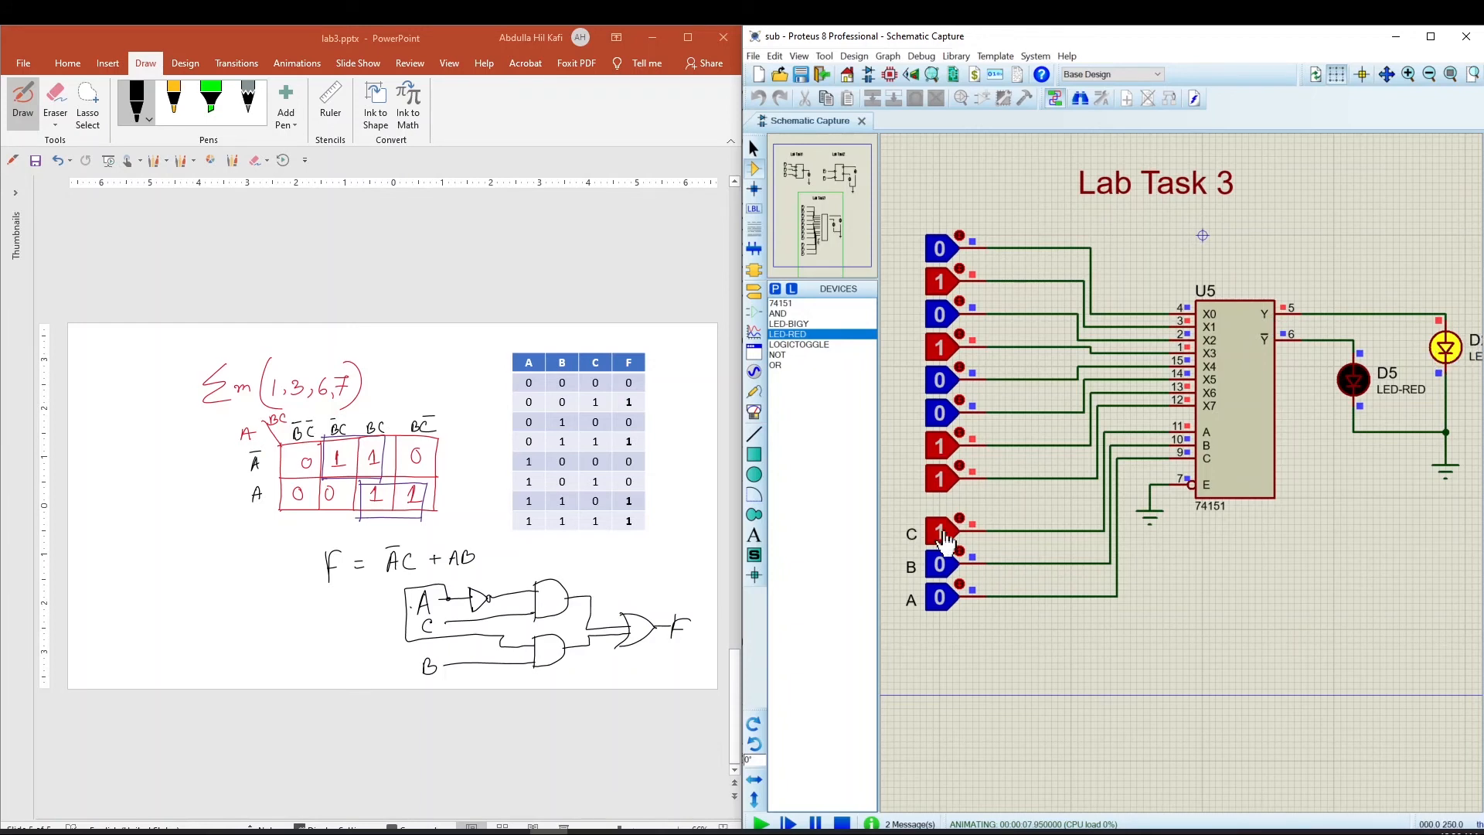
left_click(960, 517)
scroll(1268, 518, "down", 2)
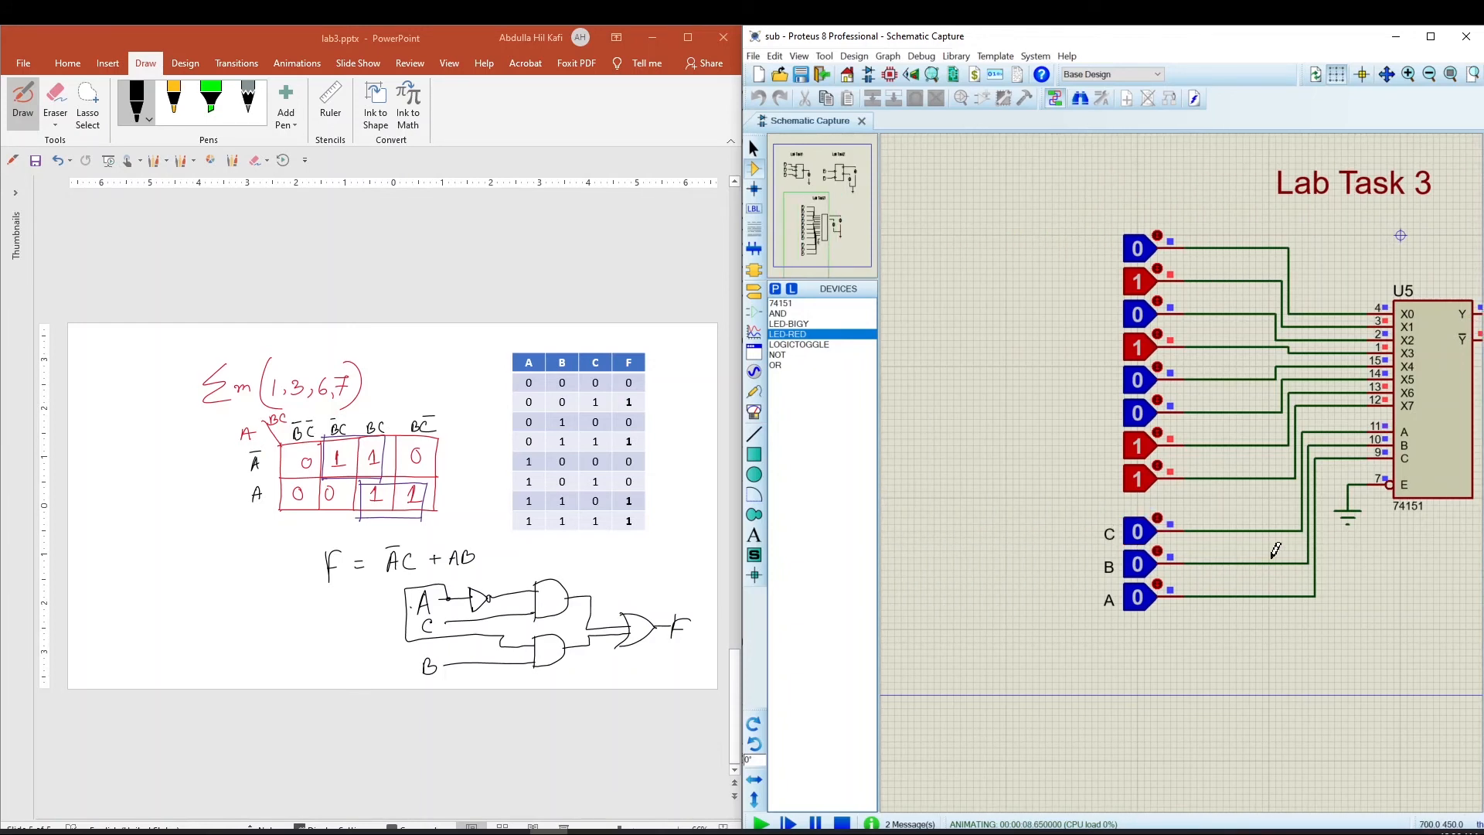
scroll(1269, 518, "up", 3)
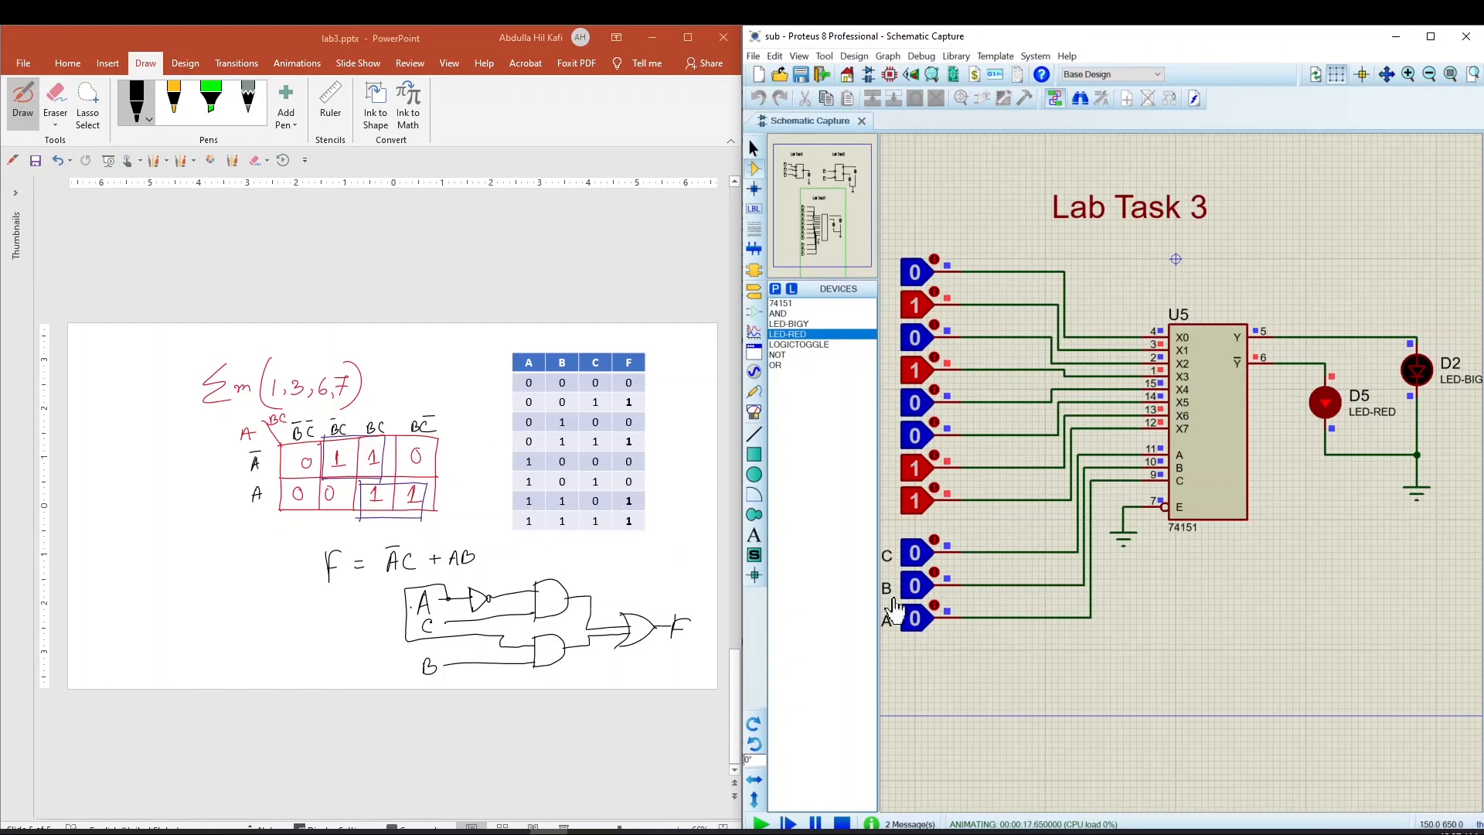
Set the A and B toggles to 1 with C kept at 0 to test the output.
left_click(934, 606)
left_click(935, 572)
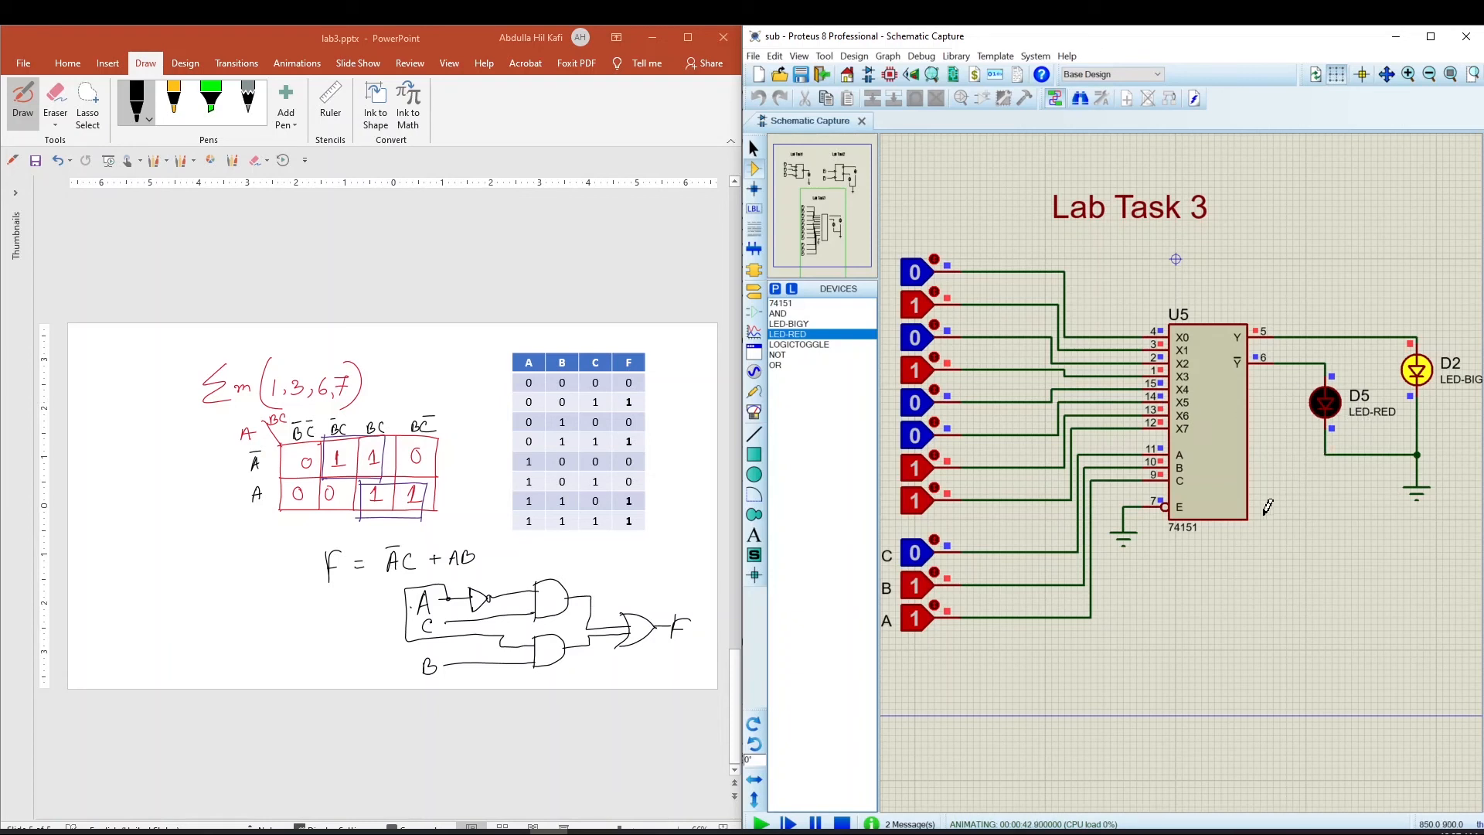
scroll(1177, 528, "down", 1)
middle_click(1295, 289)
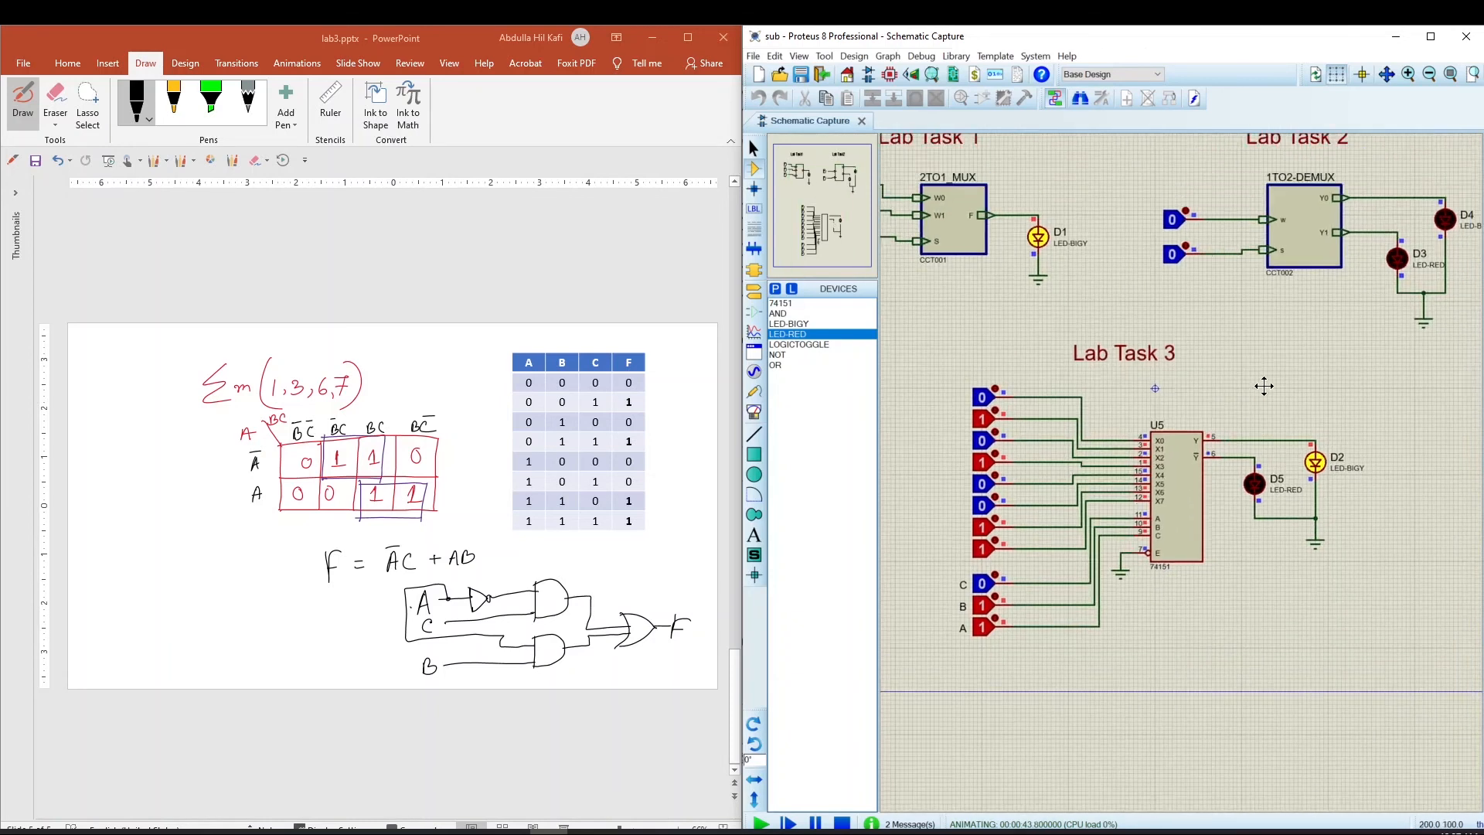
scroll(1237, 464, "down", 2)
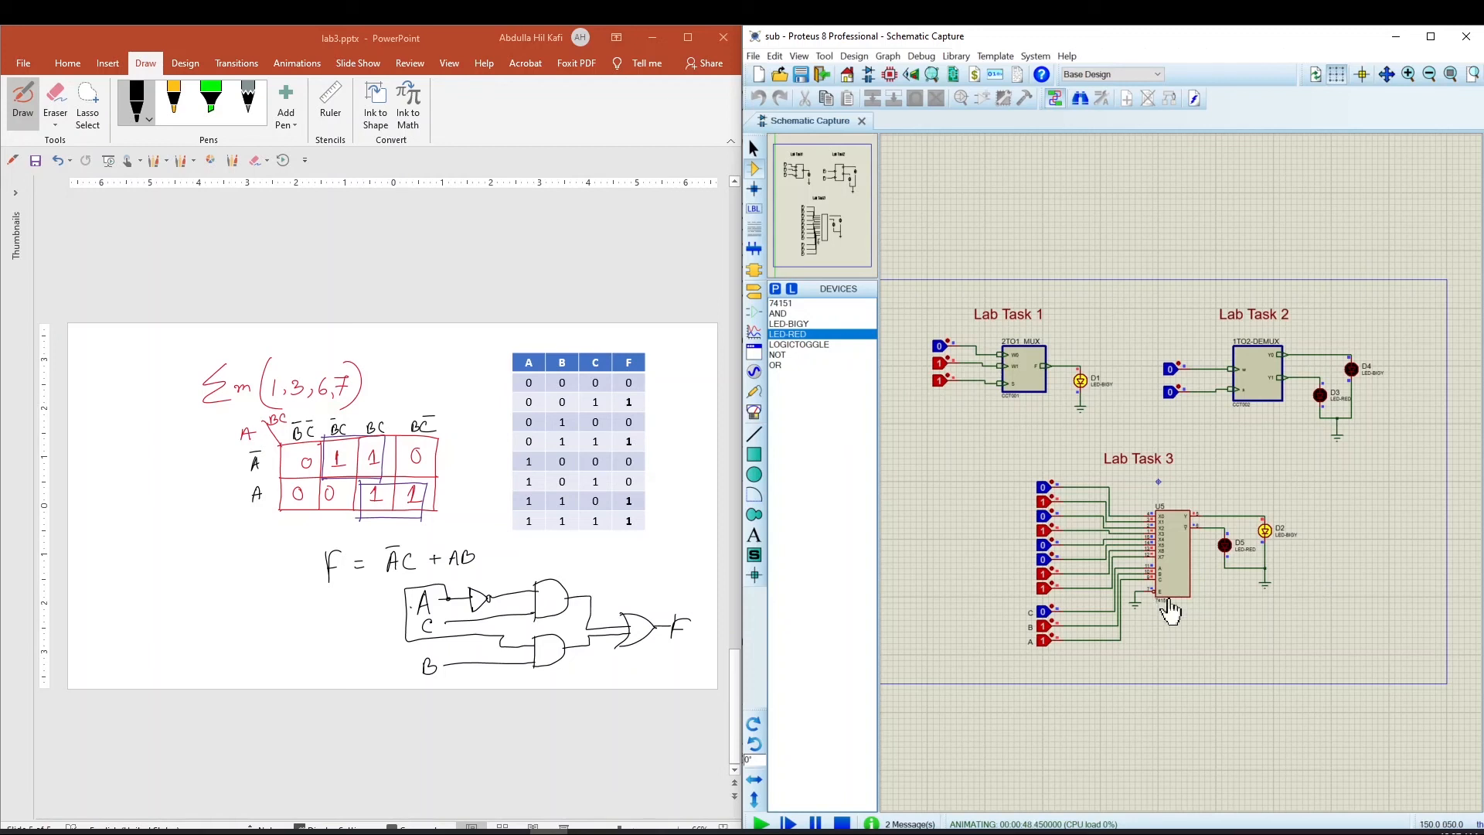
Review the report questions section in the lab sheet PDF.
mouse_move(435, 832)
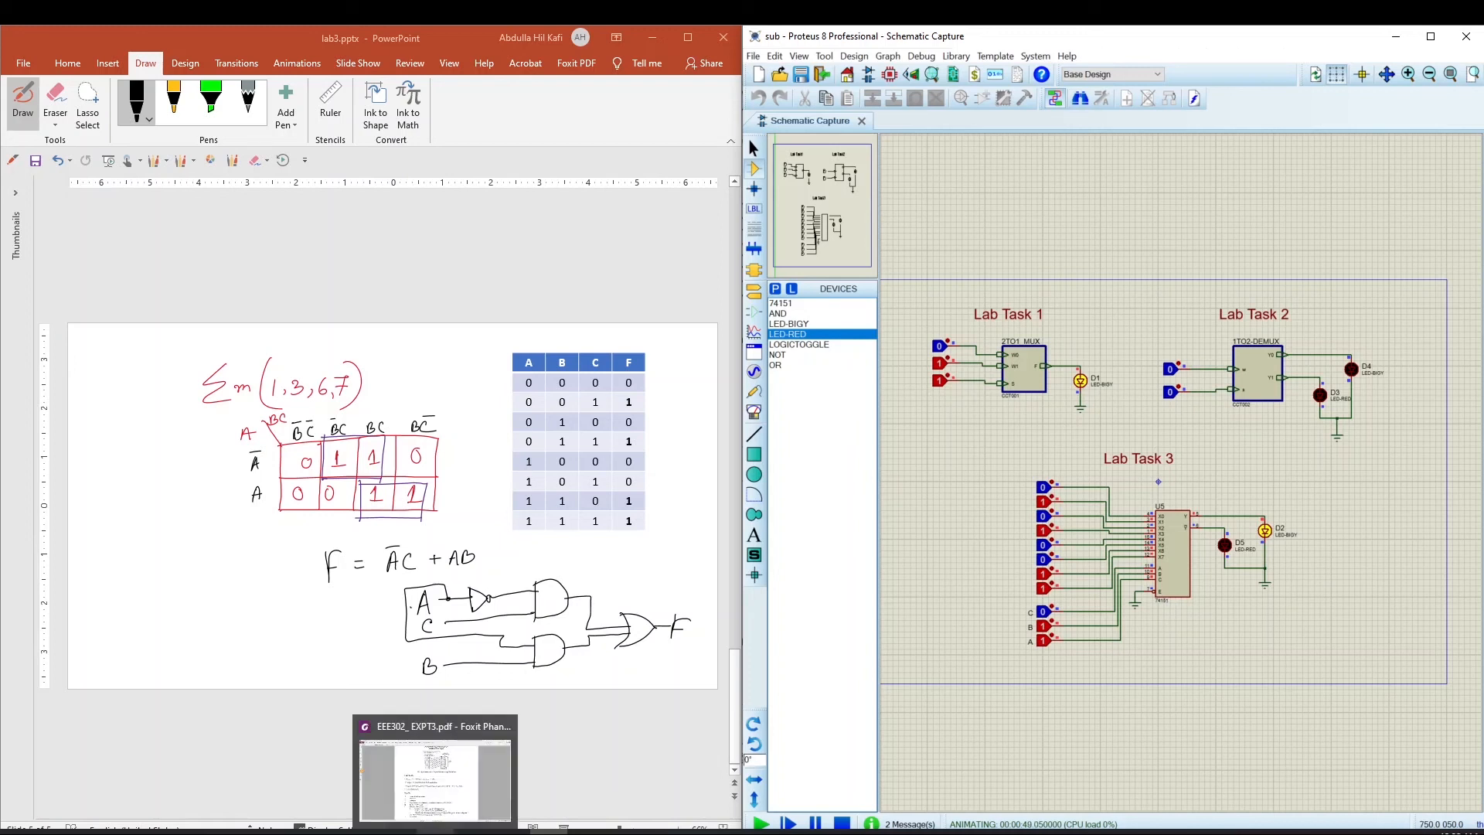
left_click(435, 831)
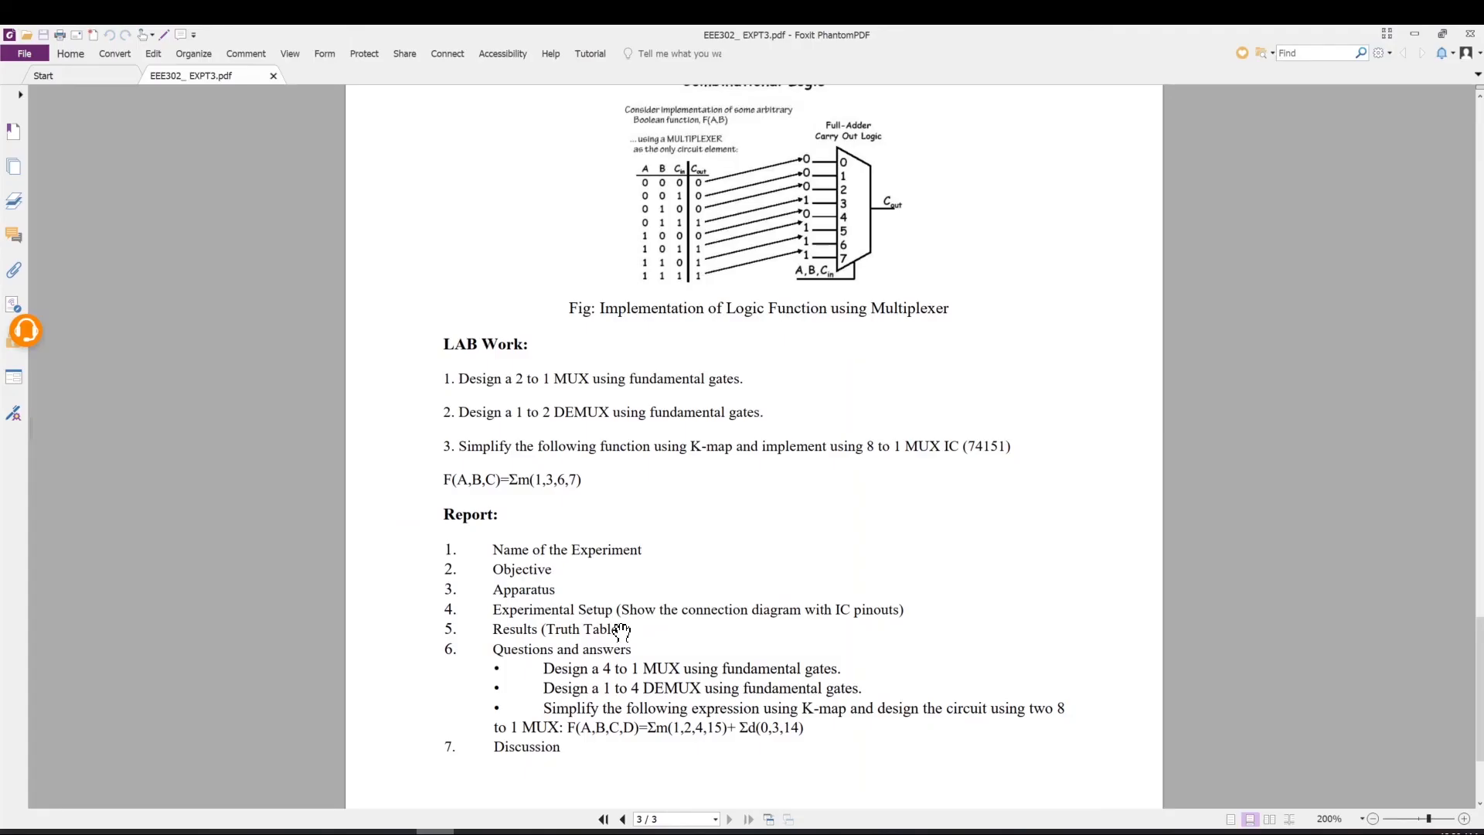
scroll(607, 555, "down", 3)
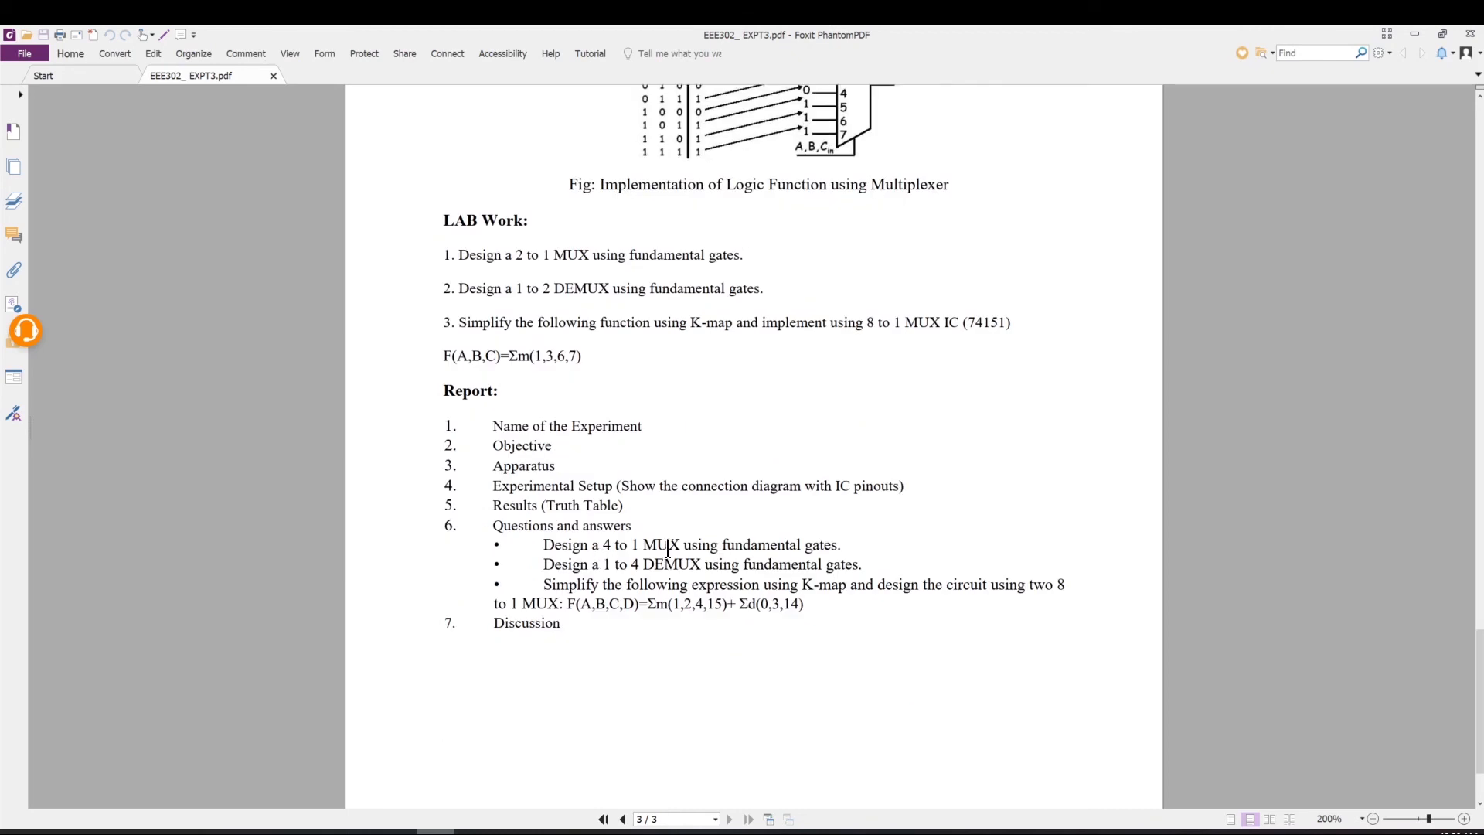